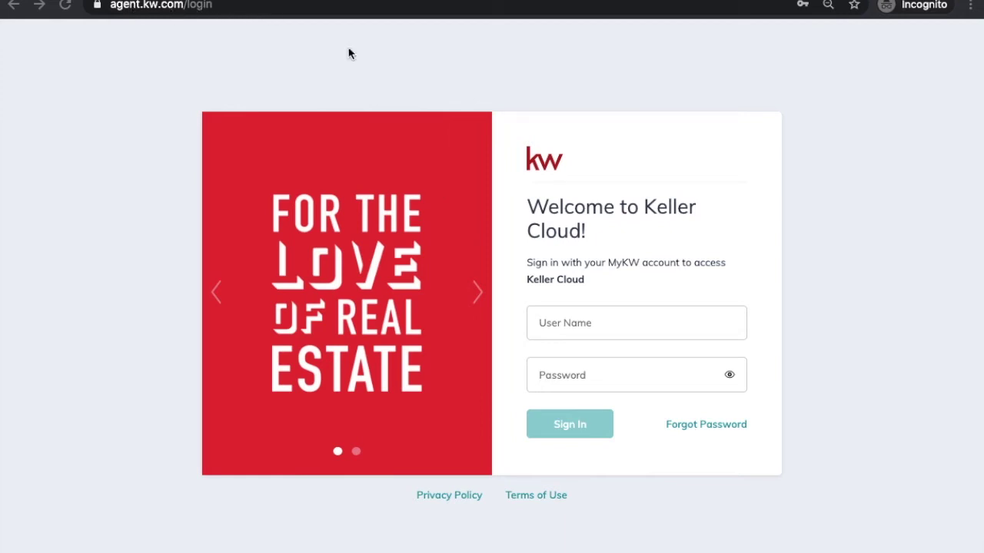
- Sign in to KW Command using the browser's saved login credentials
click(555, 323)
text(ds)
click(575, 366)
click(559, 436)
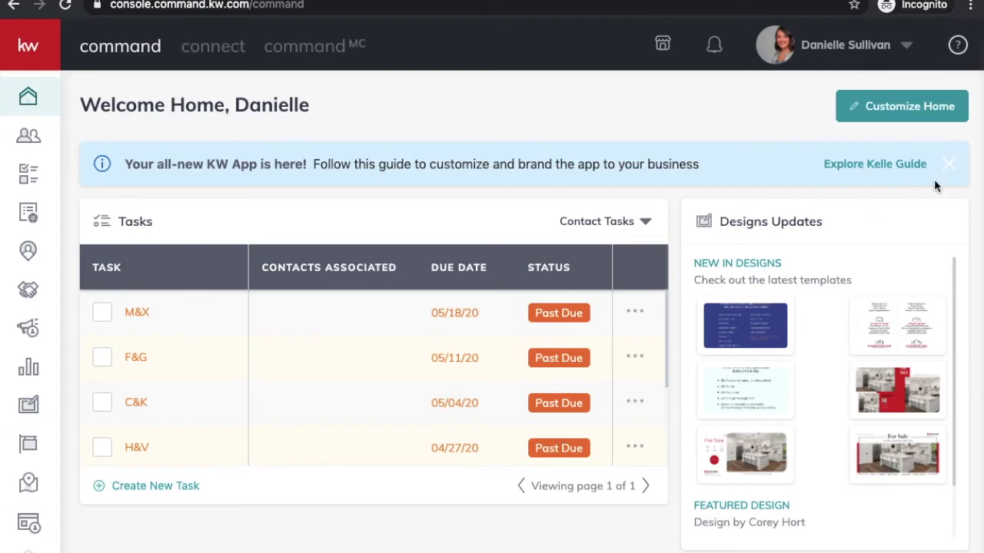
- Go to Settings > Connect Settings > Marketing Profile from the user menu
click(907, 46)
click(815, 142)
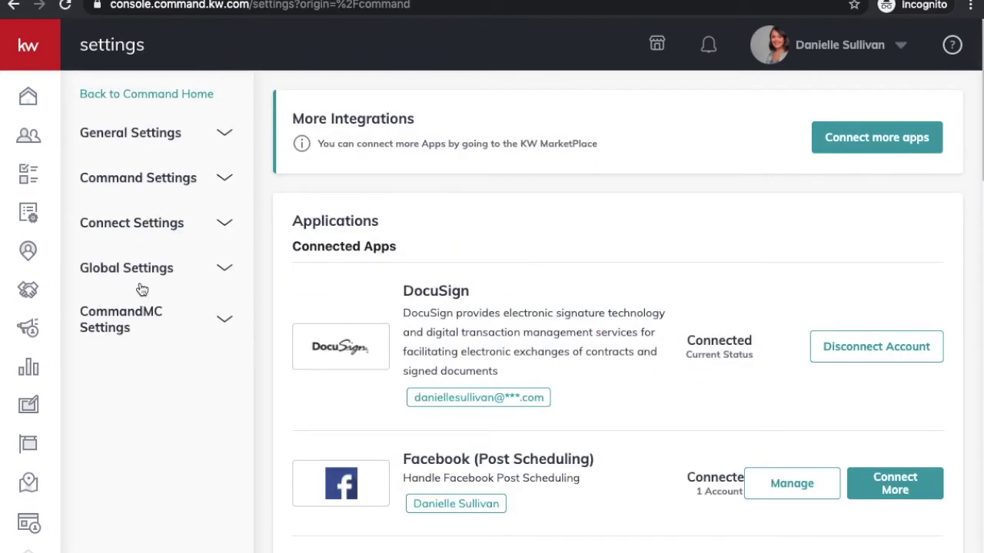
click(225, 223)
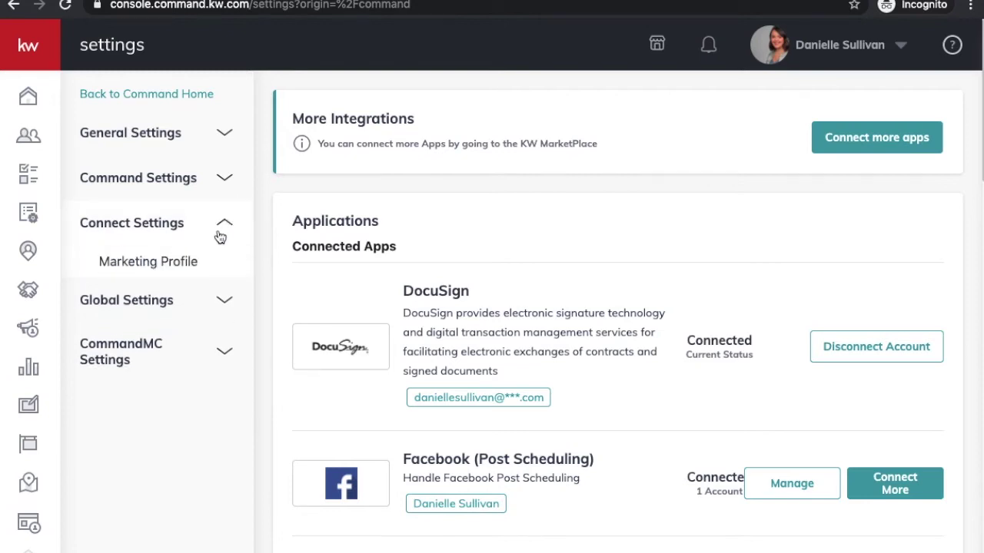
click(139, 267)
- Review the profile photo, team logo and agent details, then save the Marketing Profile
scroll(449, 375, down, 2)
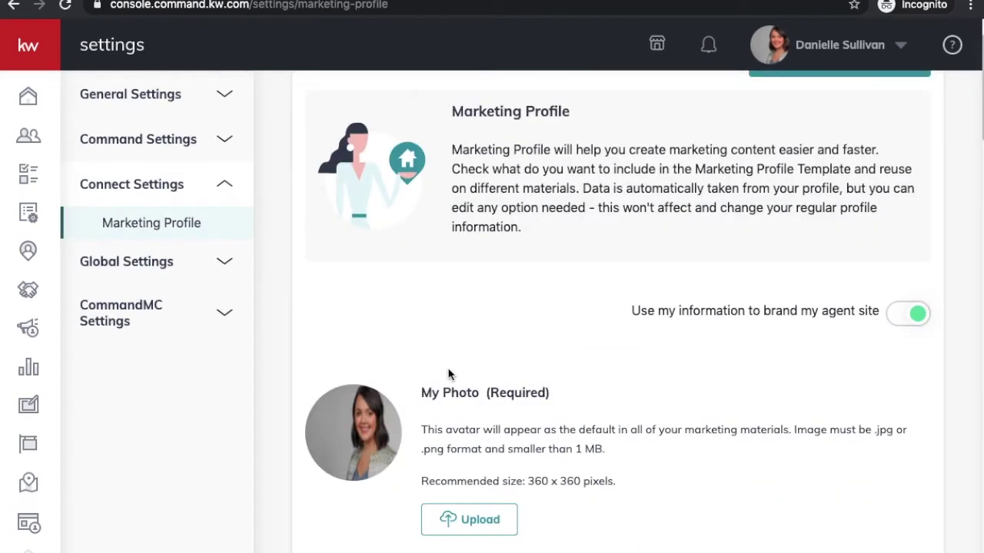
scroll(449, 374, down, 1)
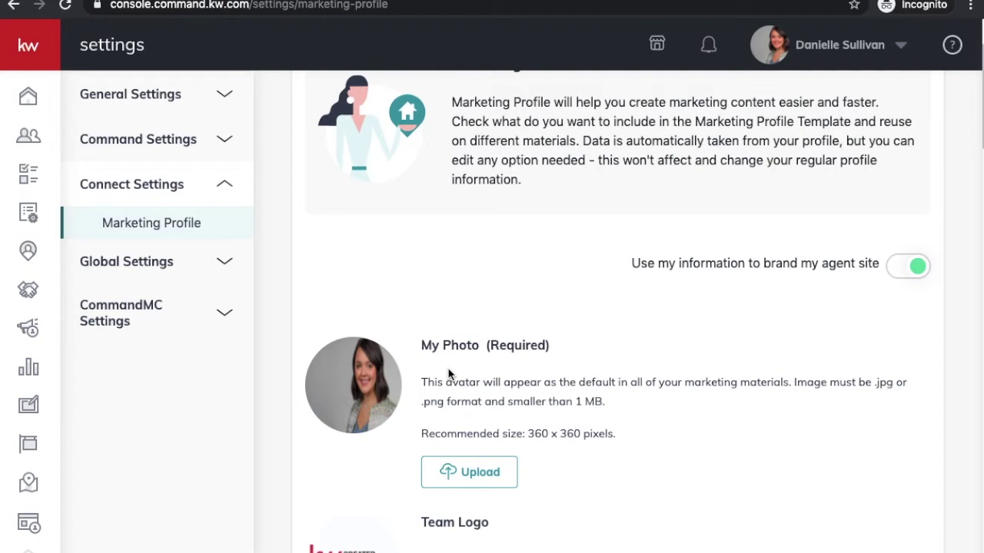
scroll(449, 374, down, 3)
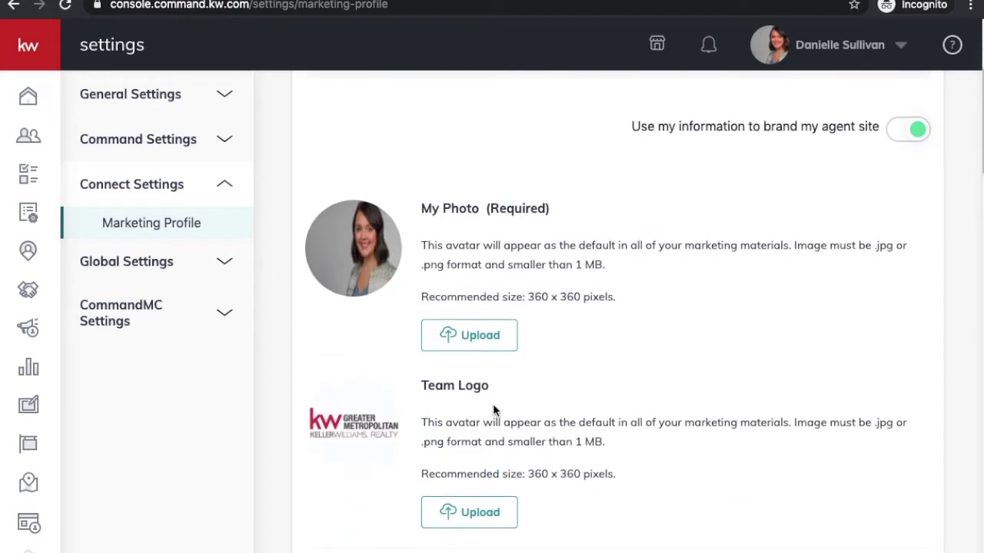
scroll(508, 251, down, 1)
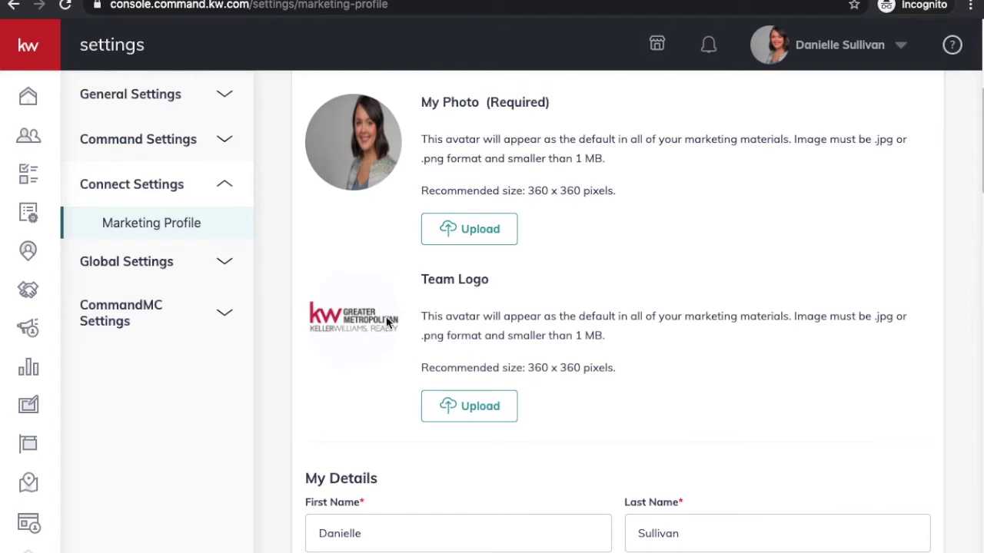
scroll(446, 390, down, 4)
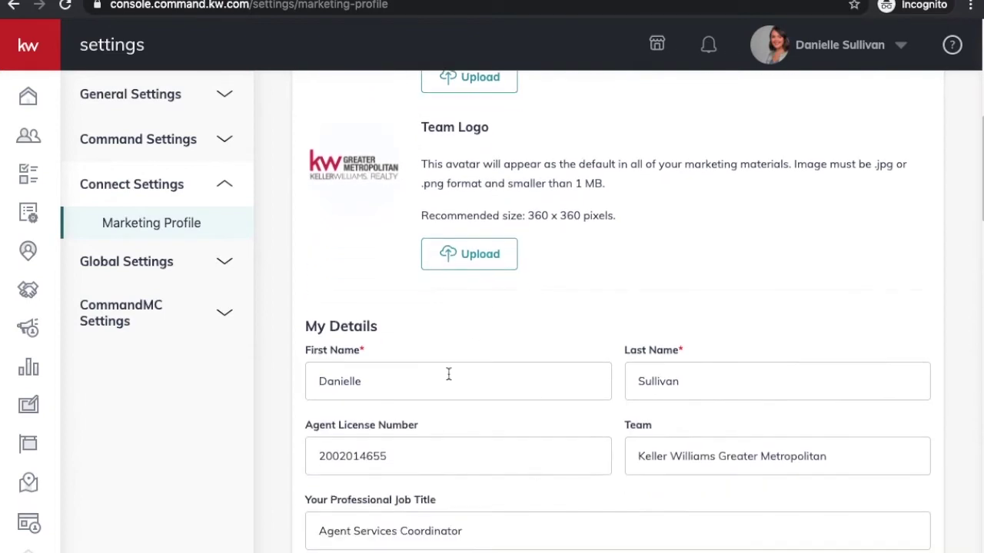
scroll(502, 365, down, 1)
scroll(503, 364, up, 4)
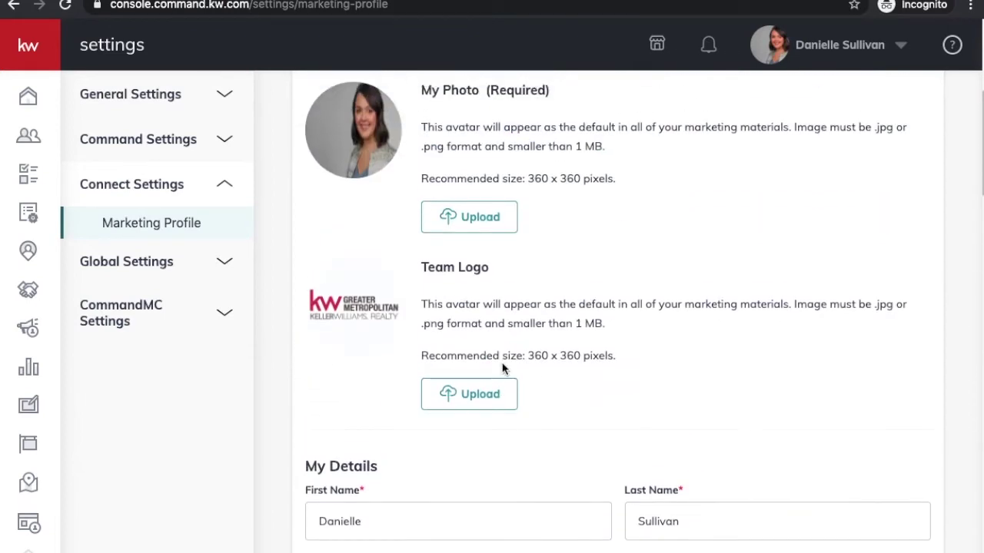
scroll(502, 365, down, 4)
scroll(503, 364, up, 10)
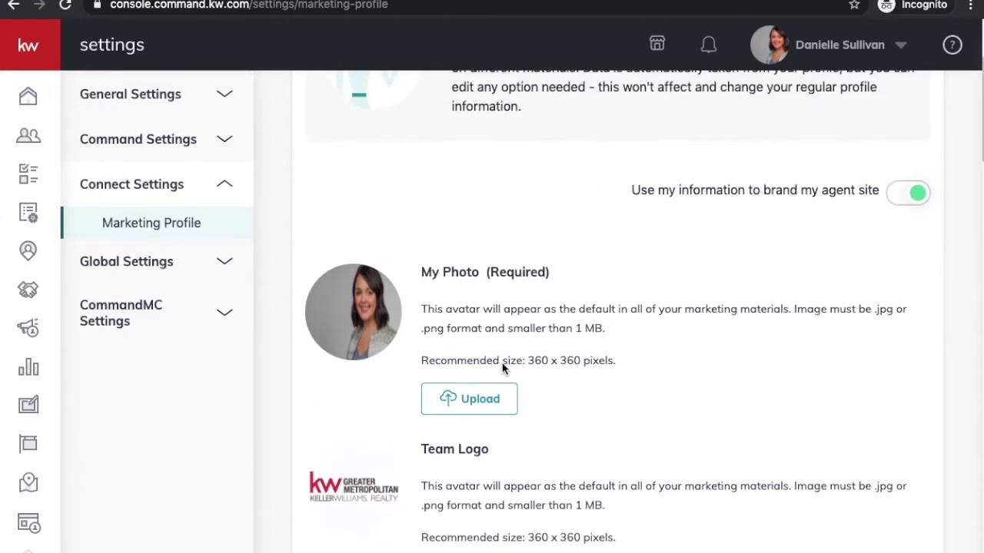
scroll(860, 243, up, 1)
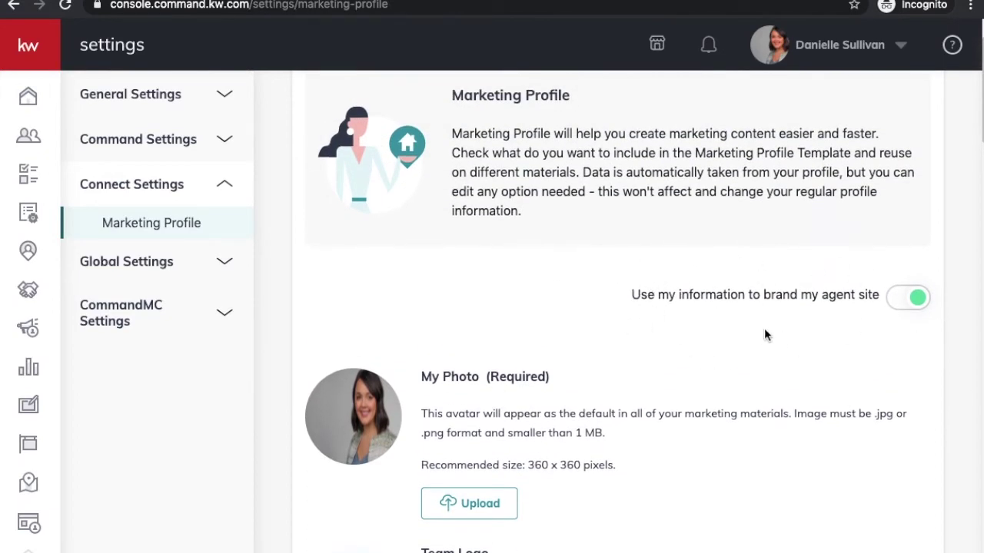
click(910, 299)
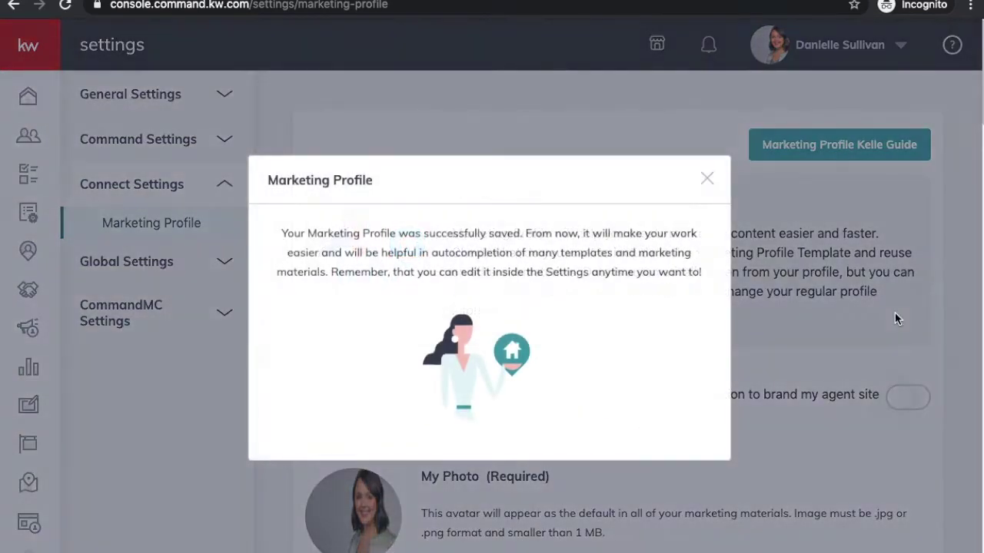
- Turn on 'Use my information to brand my agent site' and accept the compliance reminder
click(706, 178)
click(908, 397)
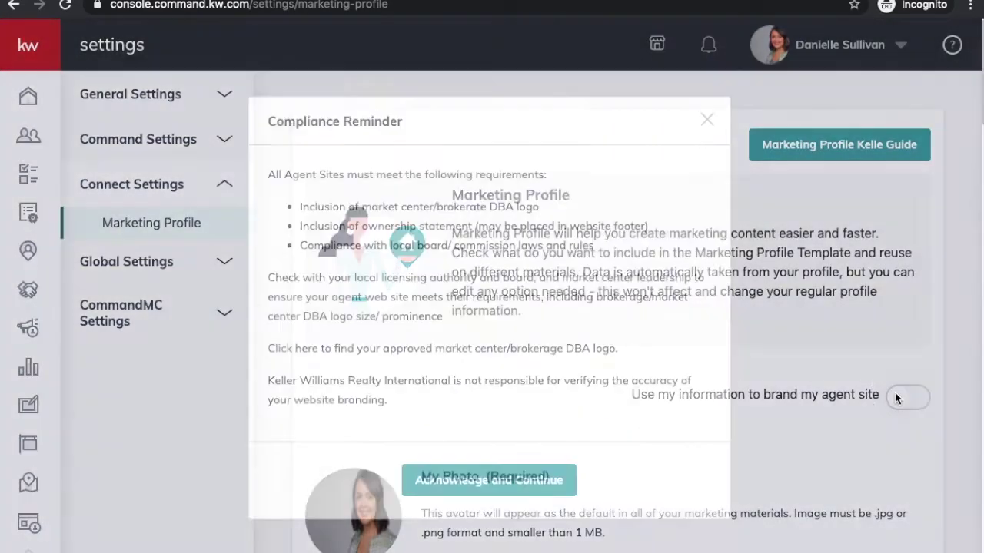
click(501, 481)
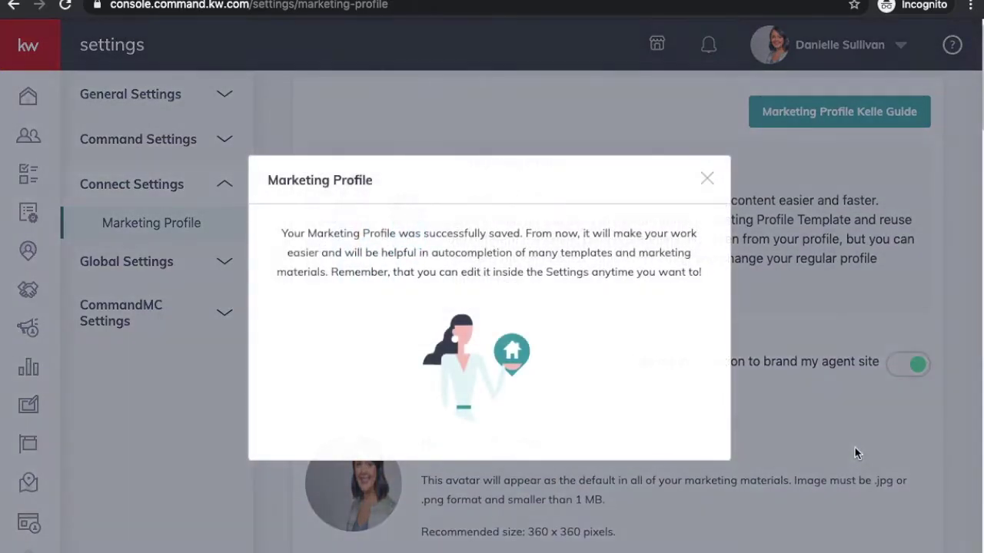
click(708, 178)
scroll(811, 410, down, 1)
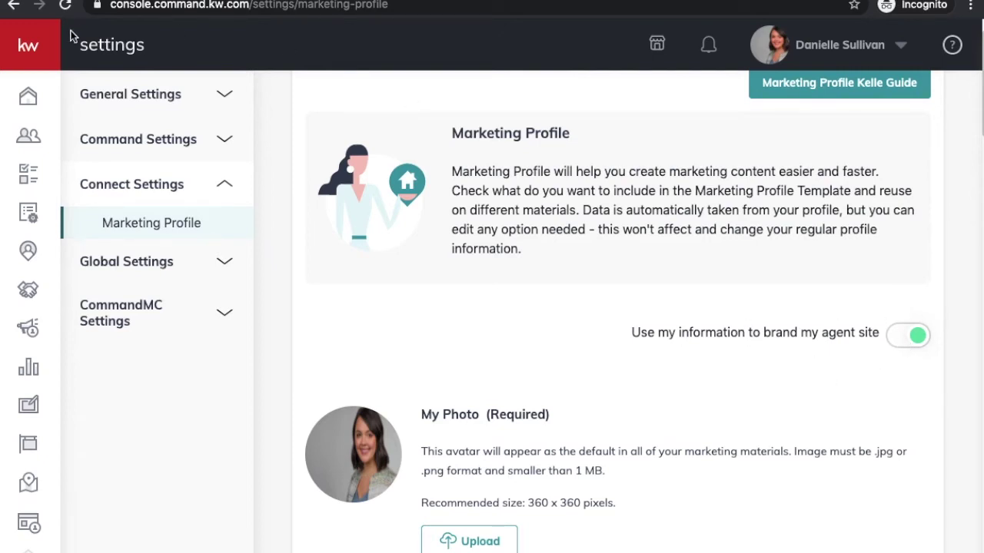
- In Designs, create a new Print design to reach the template library
click(31, 50)
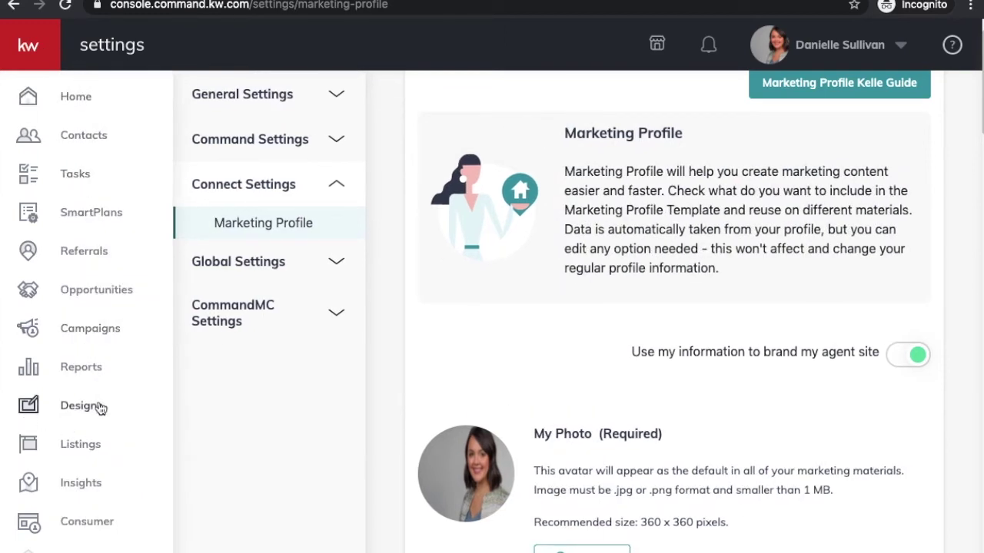
click(63, 409)
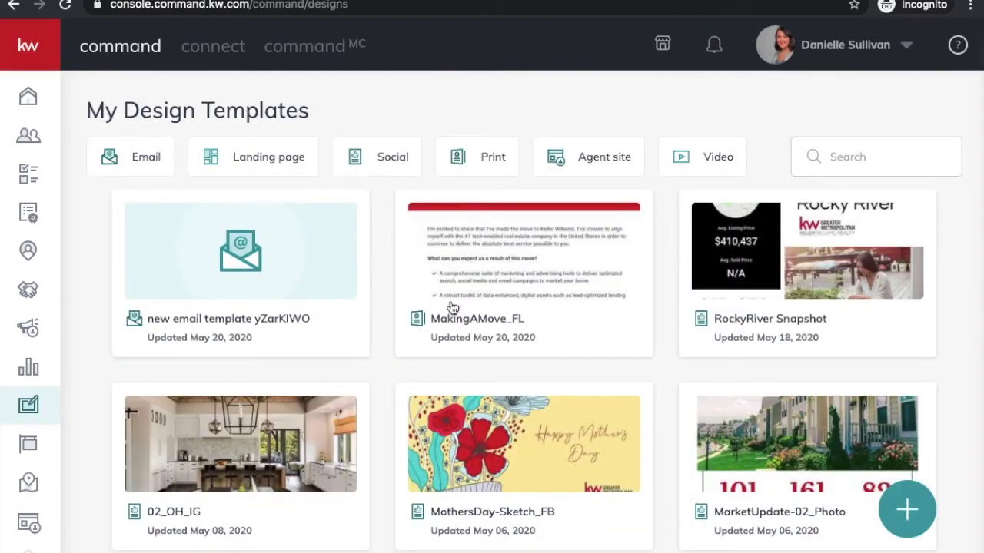
mouse_move(453, 308)
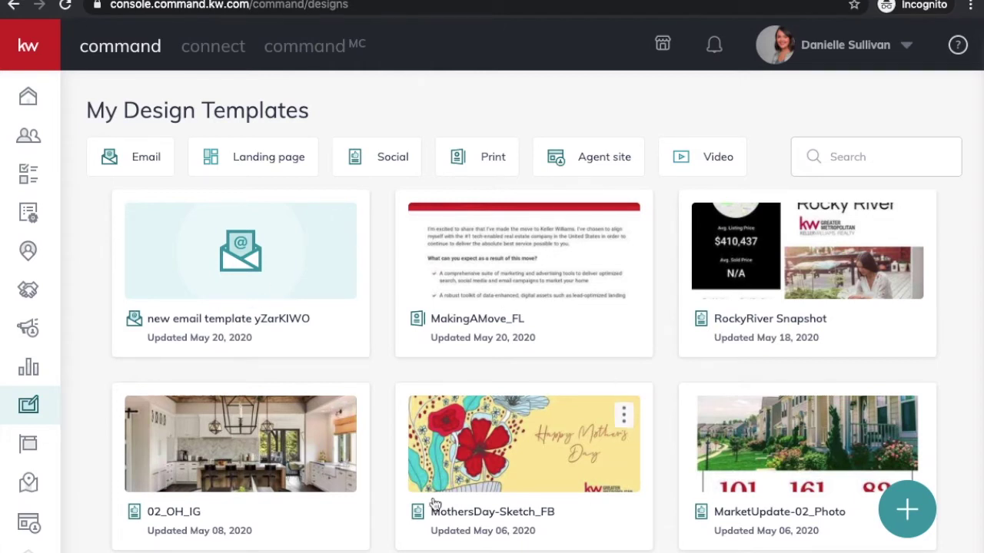
click(908, 510)
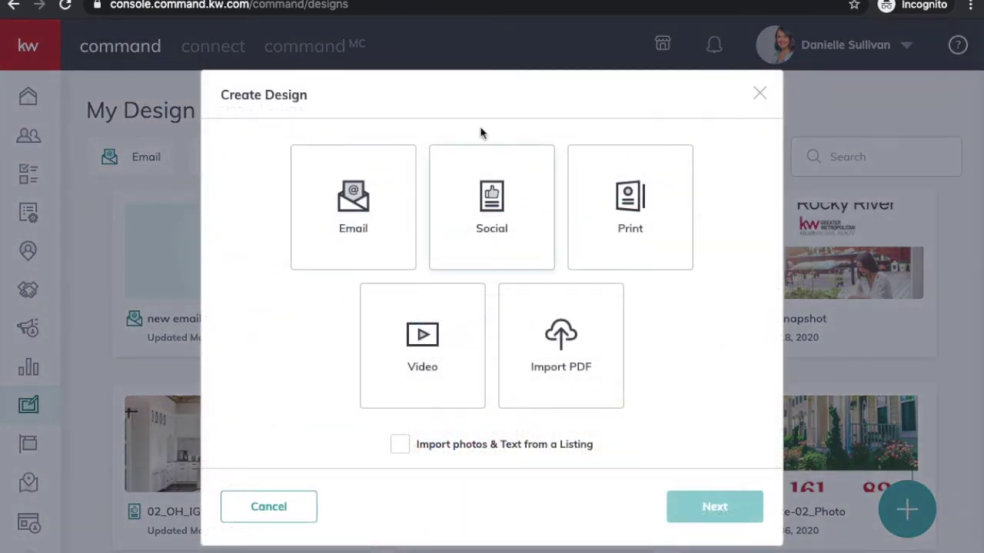
click(641, 236)
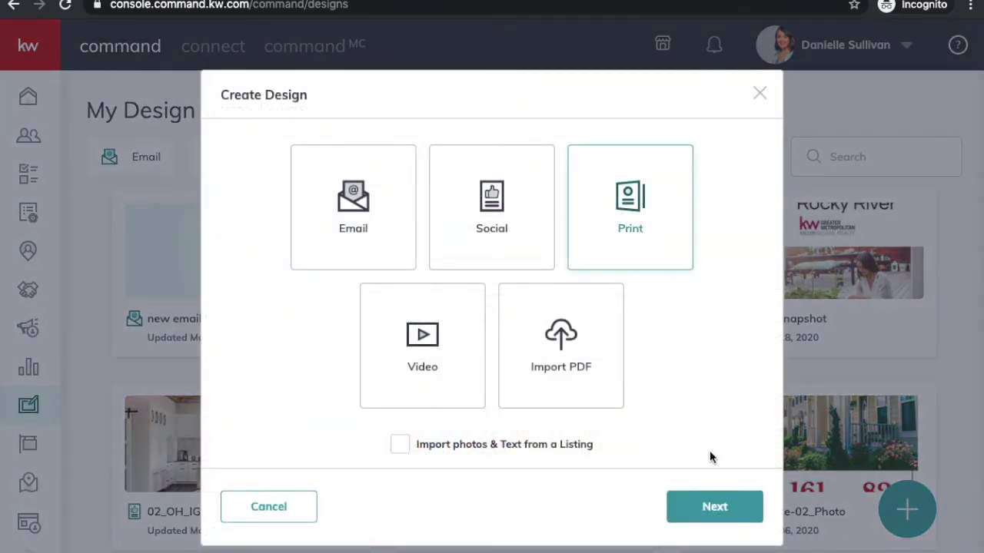
click(710, 511)
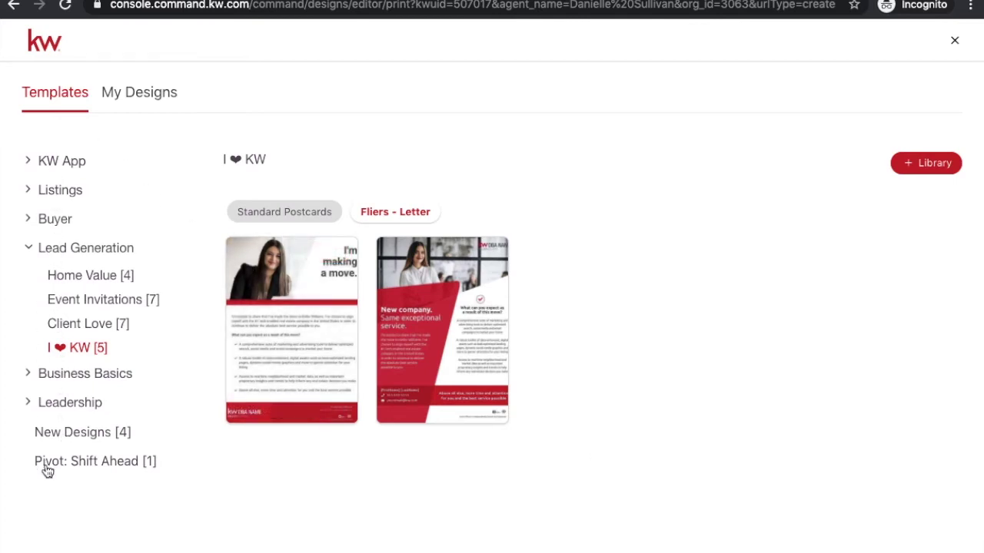
- Browse Business Basics templates: landscape Business Cards, then Letterheads
mouse_move(397, 346)
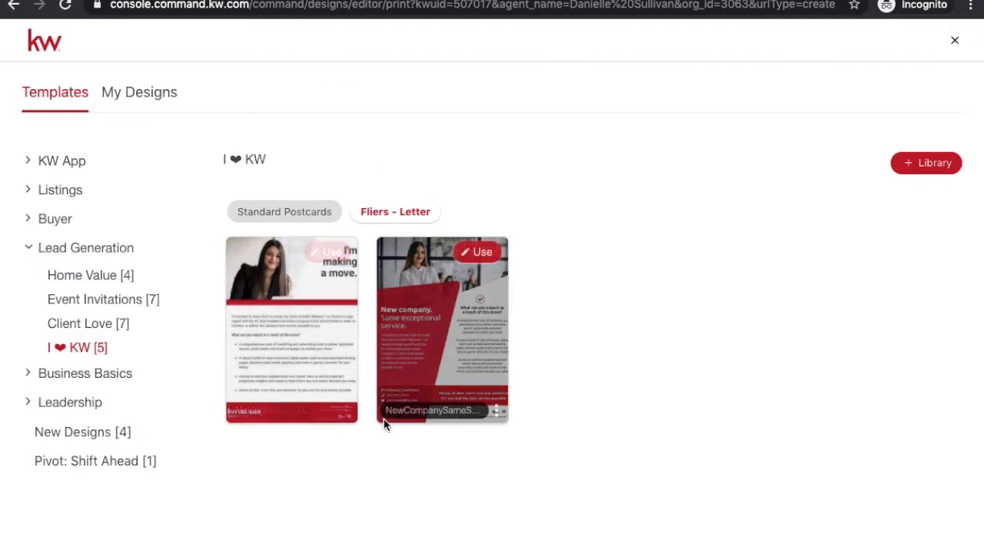
mouse_move(236, 322)
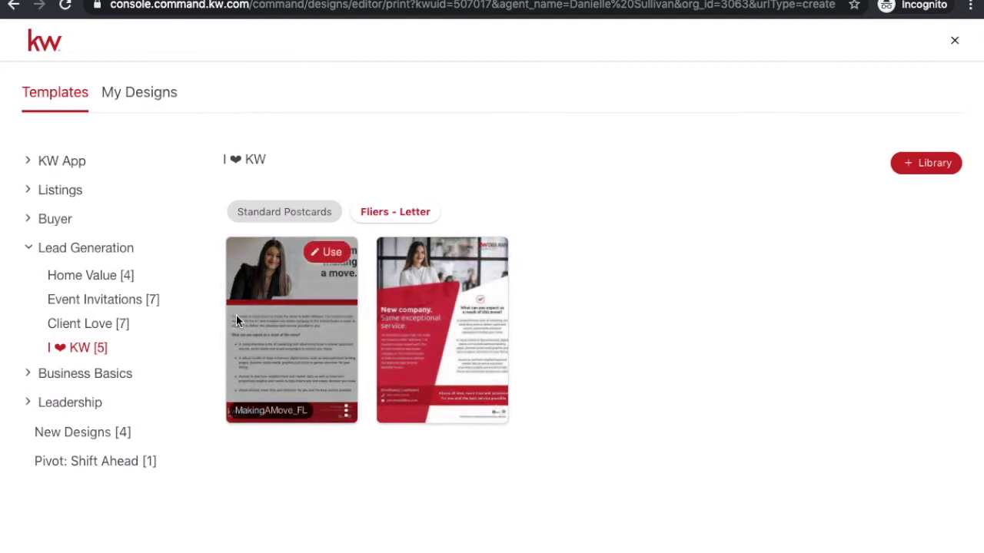
click(66, 379)
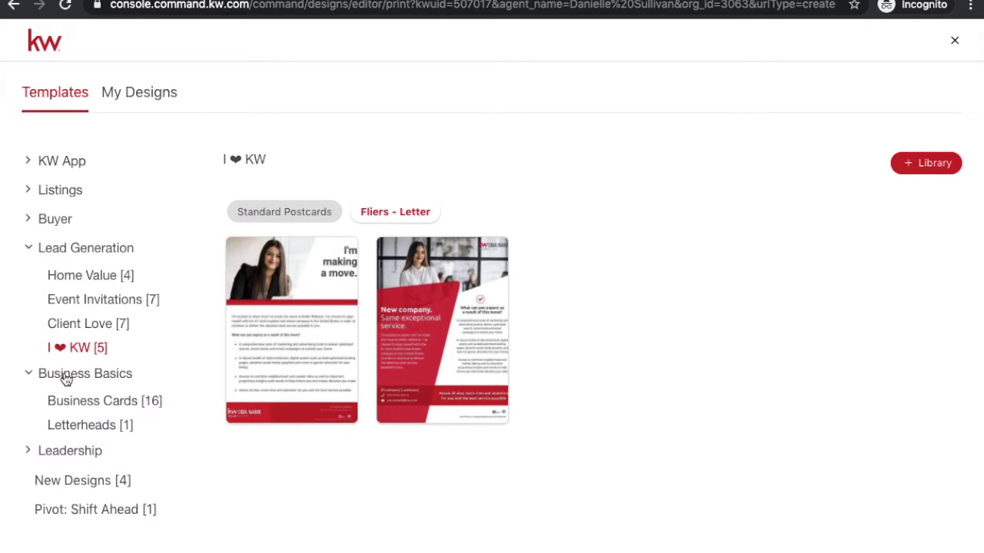
click(70, 404)
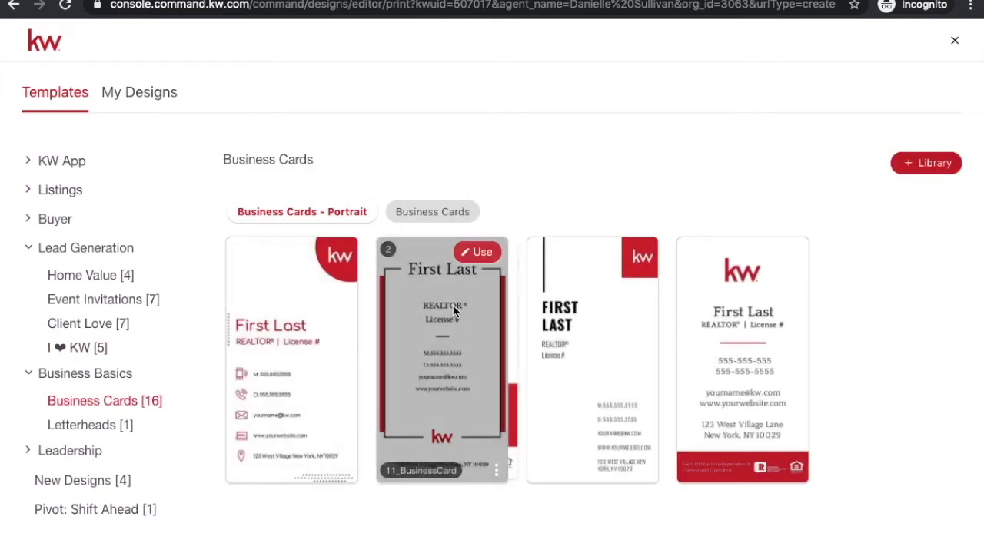
mouse_move(440, 393)
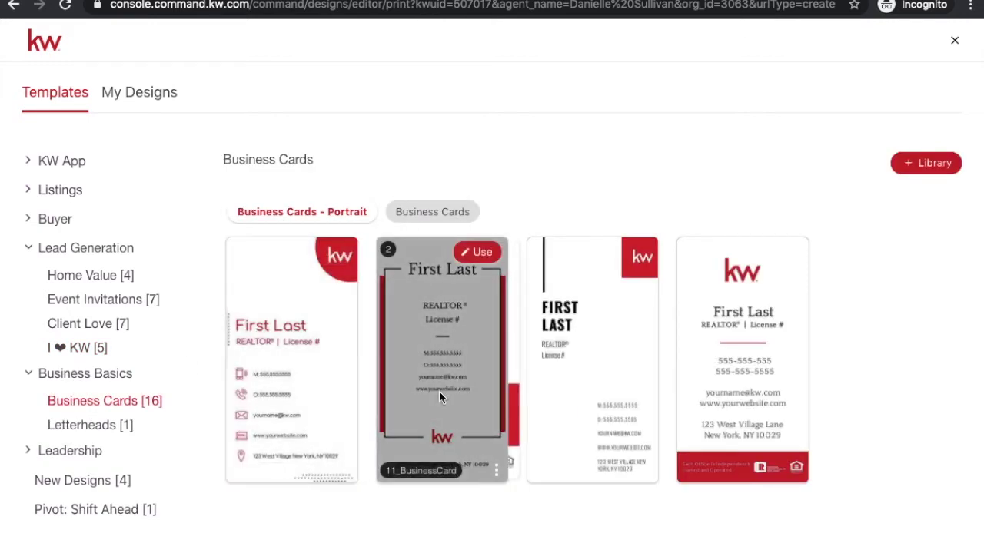
click(412, 214)
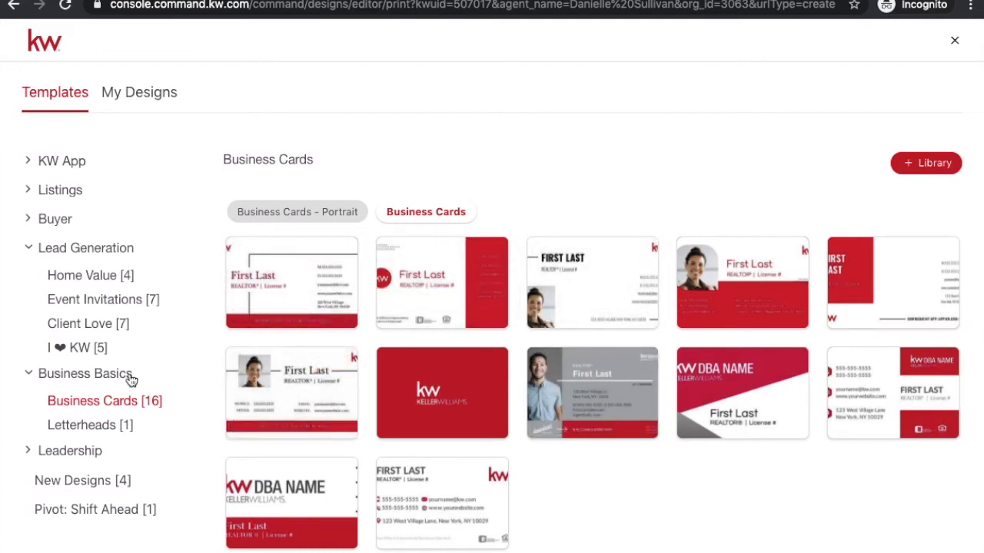
click(58, 431)
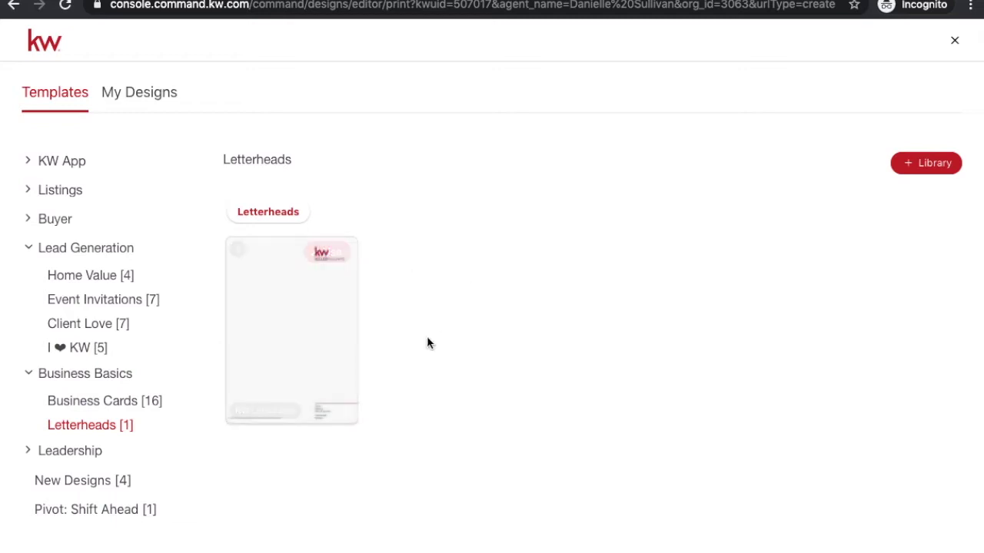
- Open the 'New company' flier from Lead Generation > I ❤ KW > Fliers - Letter
click(49, 250)
click(58, 252)
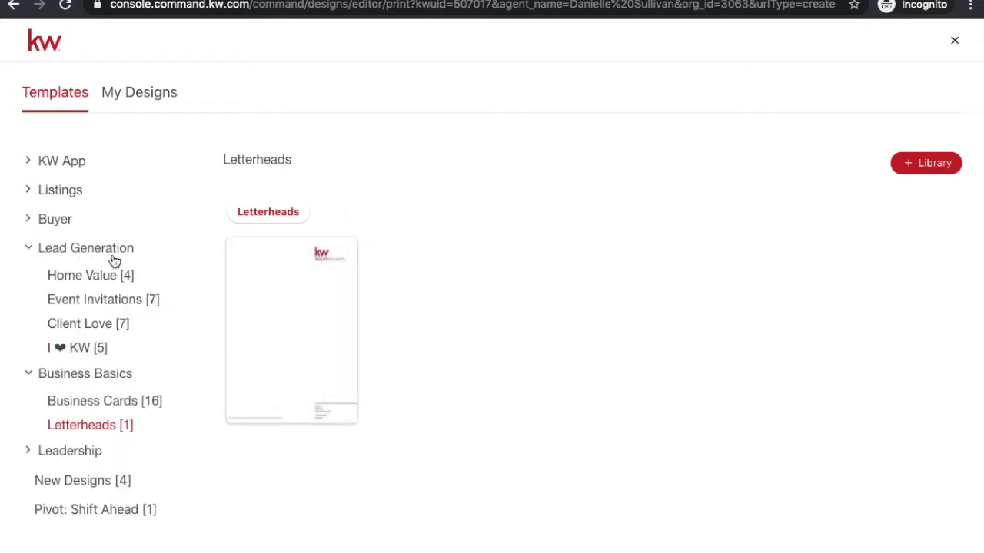
click(73, 350)
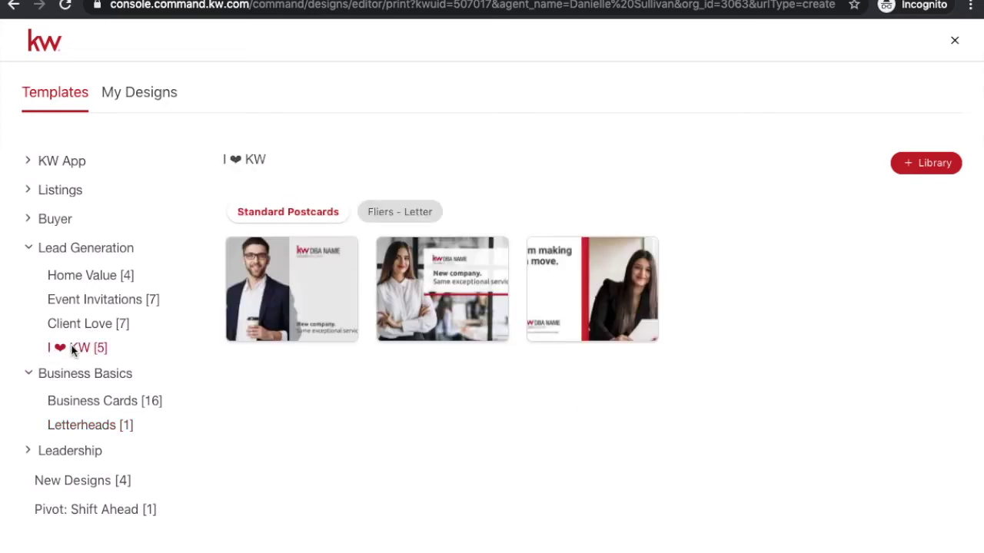
click(405, 211)
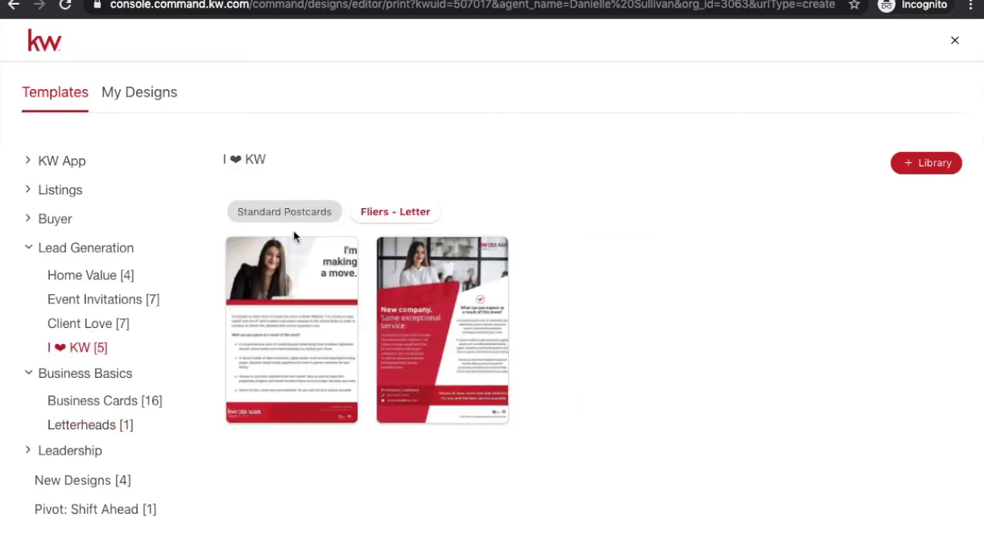
mouse_move(466, 312)
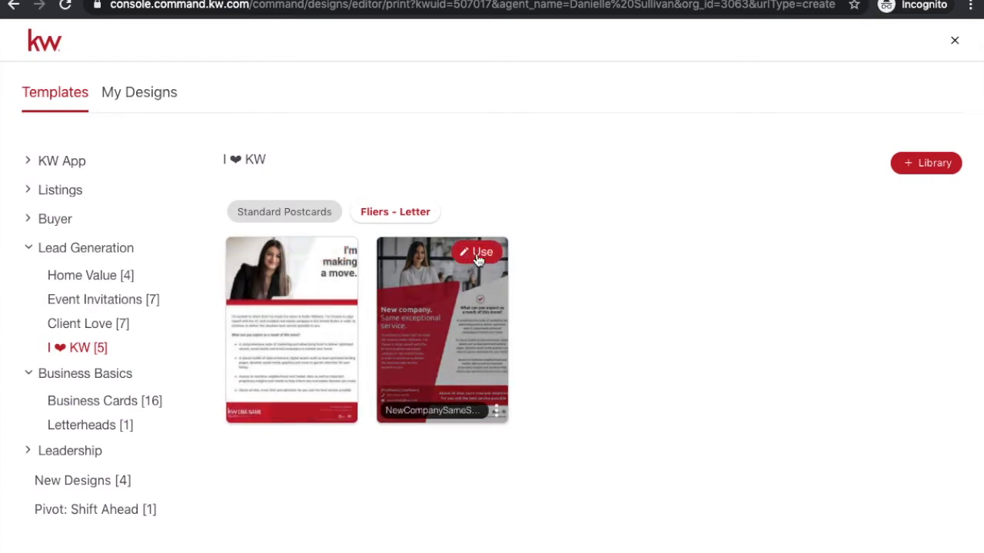
click(473, 255)
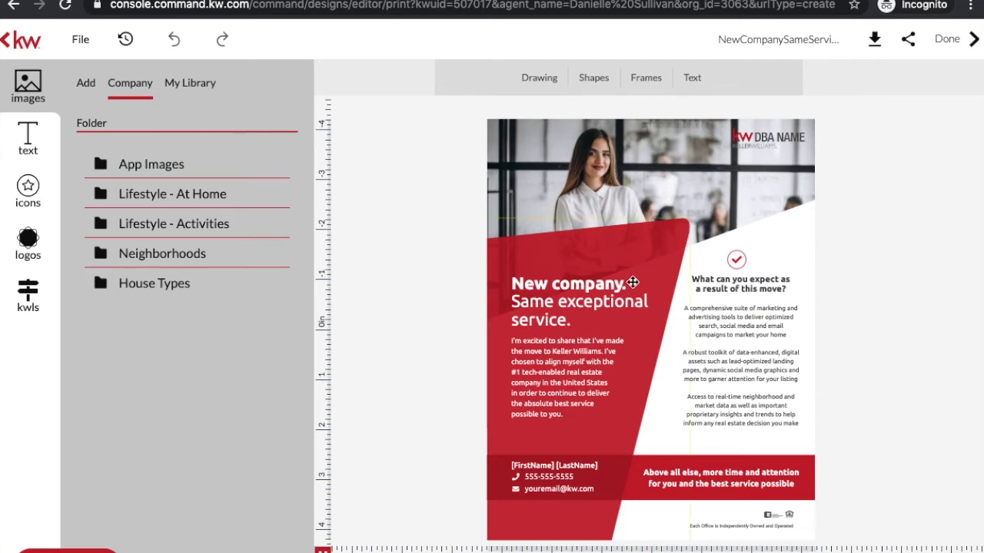
- Replace 'company' with 'Industry' so the headline reads 'New Industry. Same exceptional service.'
click(572, 282)
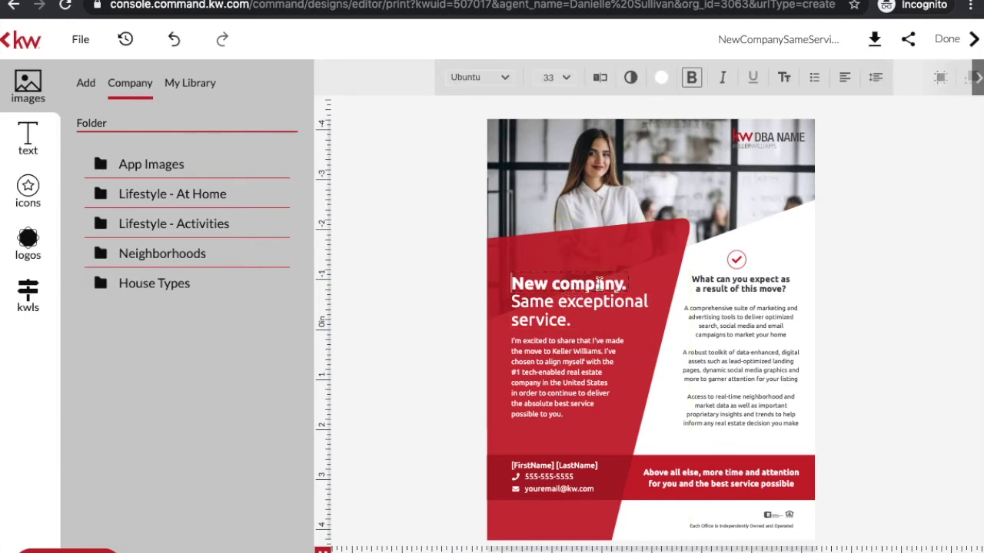
drag(552, 284, 621, 285)
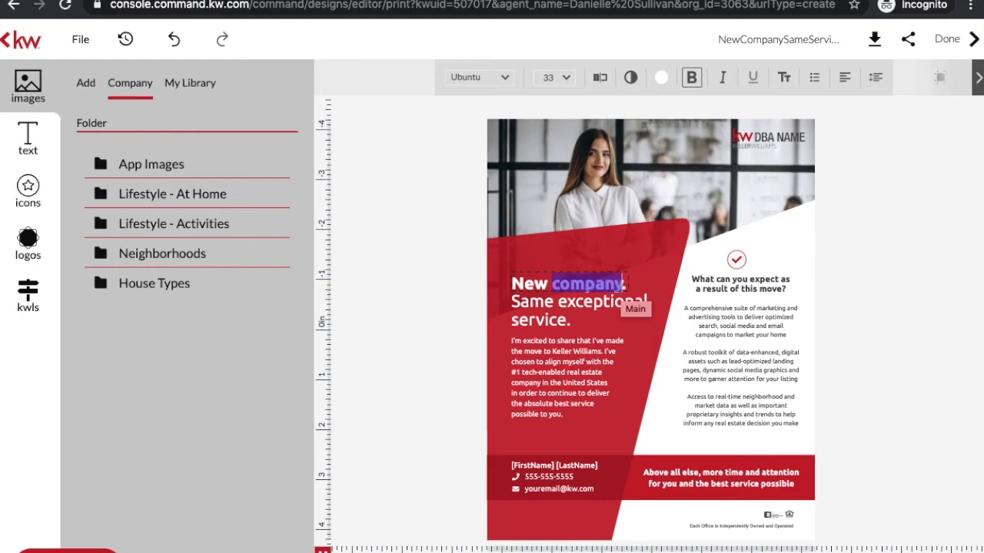
key(BackSpace)
text(Industry)
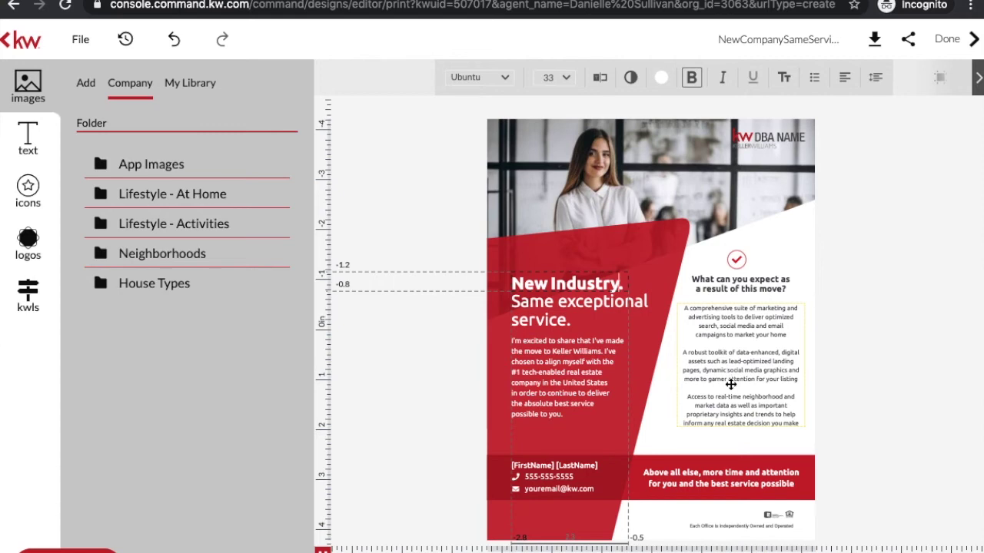
click(756, 389)
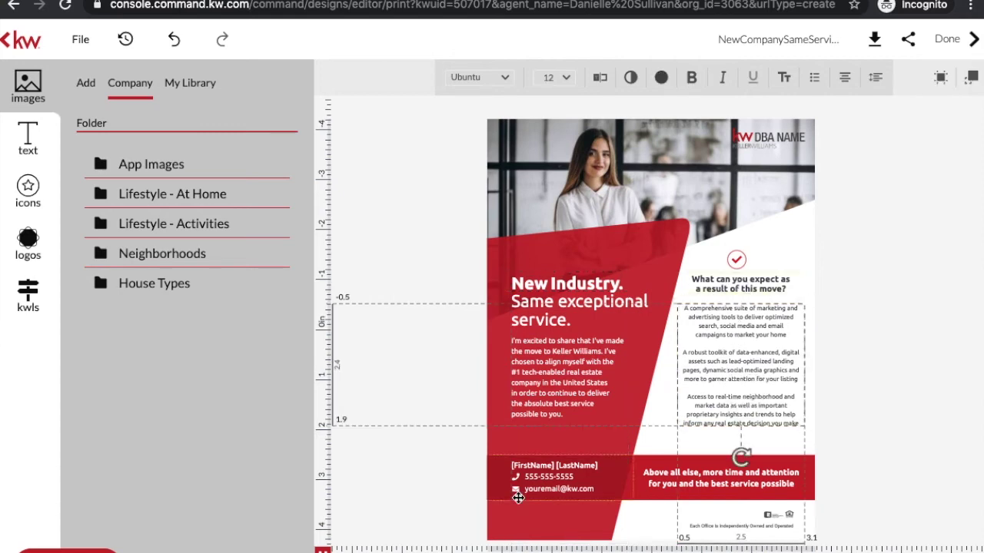
click(599, 193)
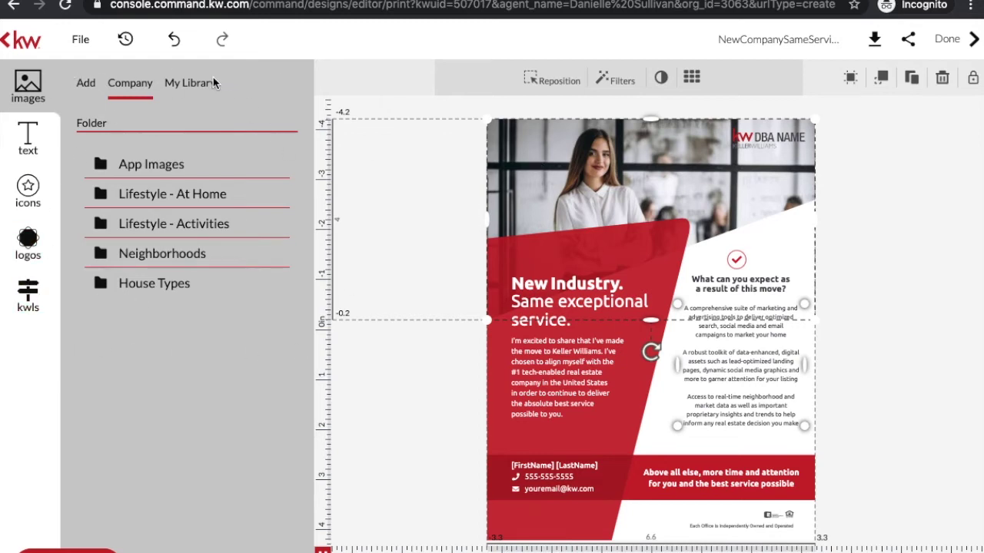
- Swap the flier's stock top photo for the woman's headshot from My Library
click(185, 84)
mouse_move(235, 163)
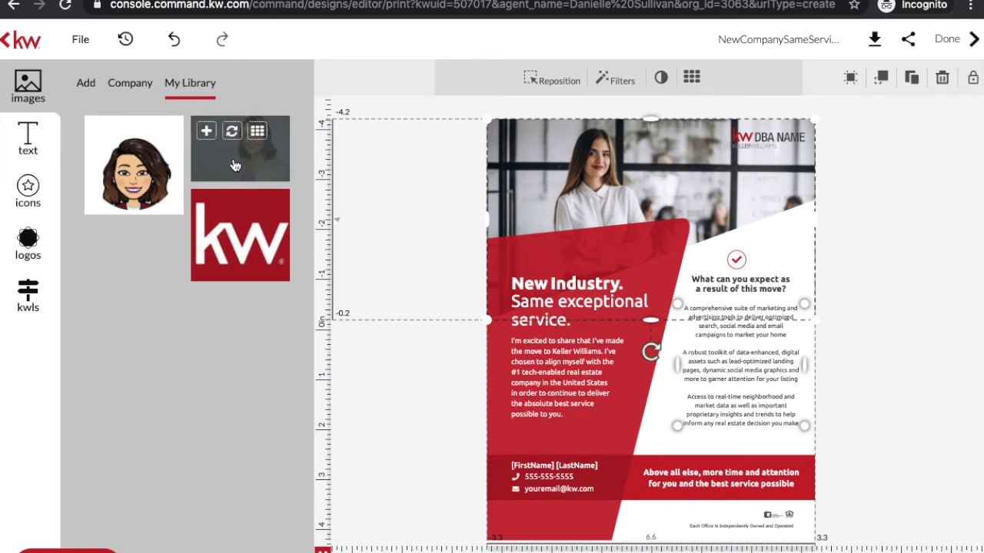
click(232, 133)
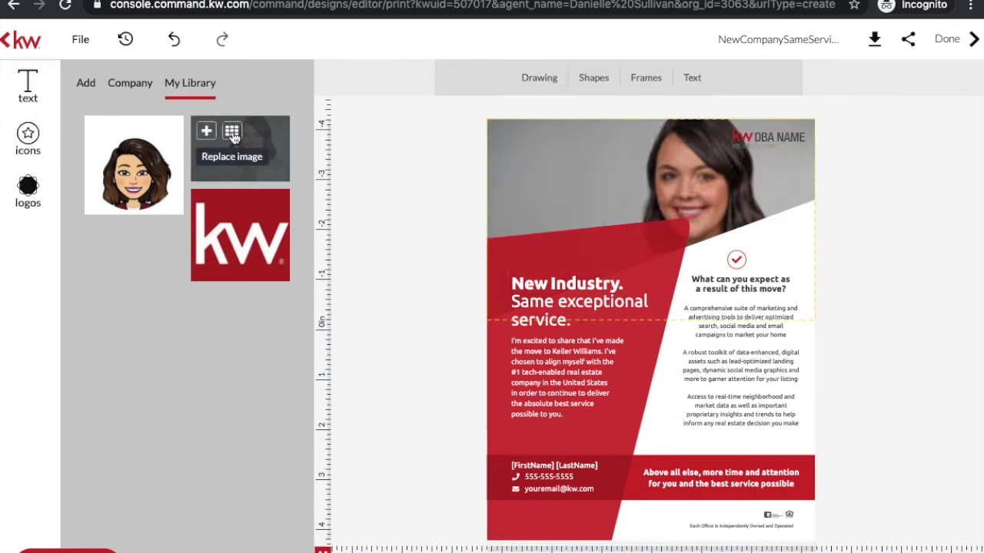
click(662, 165)
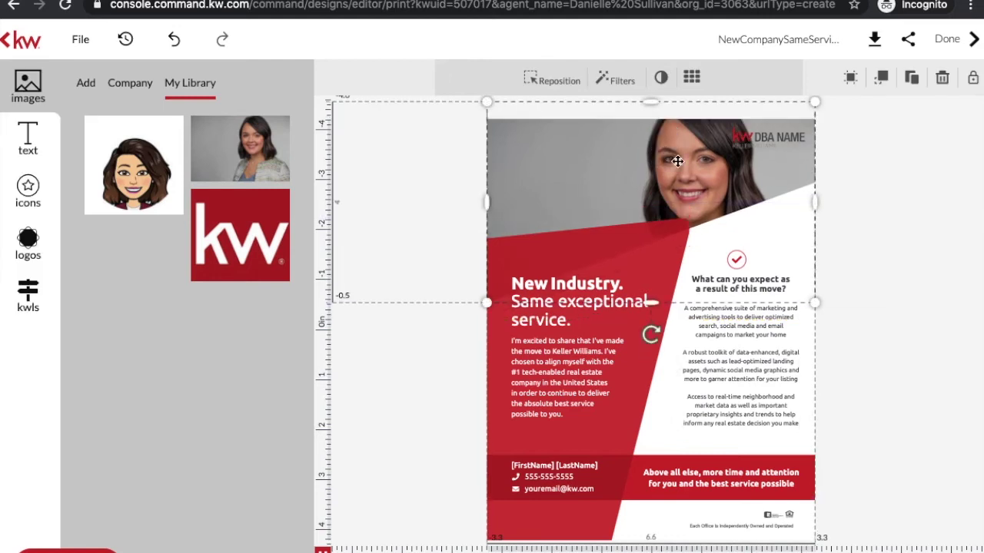
click(549, 476)
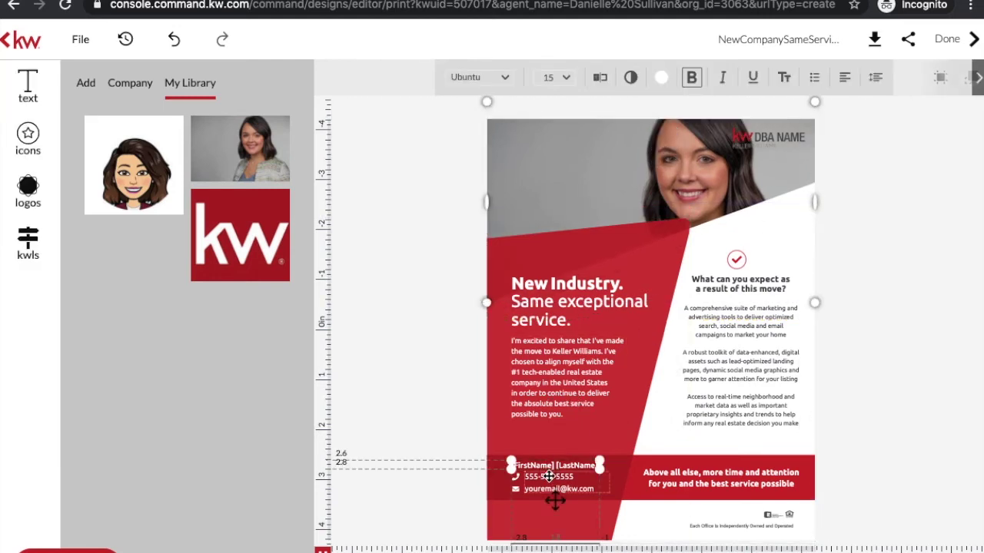
click(549, 478)
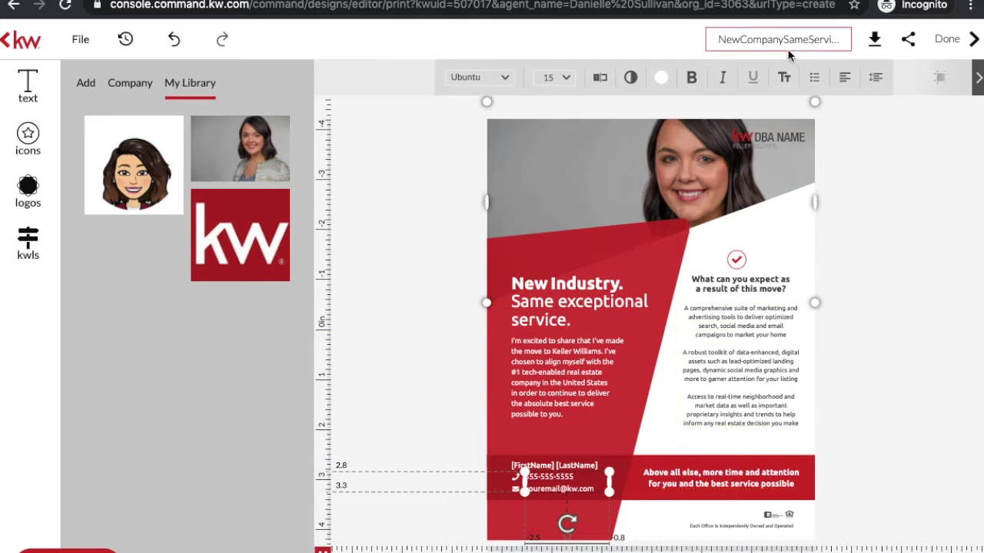
- Rename the design 'Welcome Letter-01_FL' and save it with File > Save
click(756, 38)
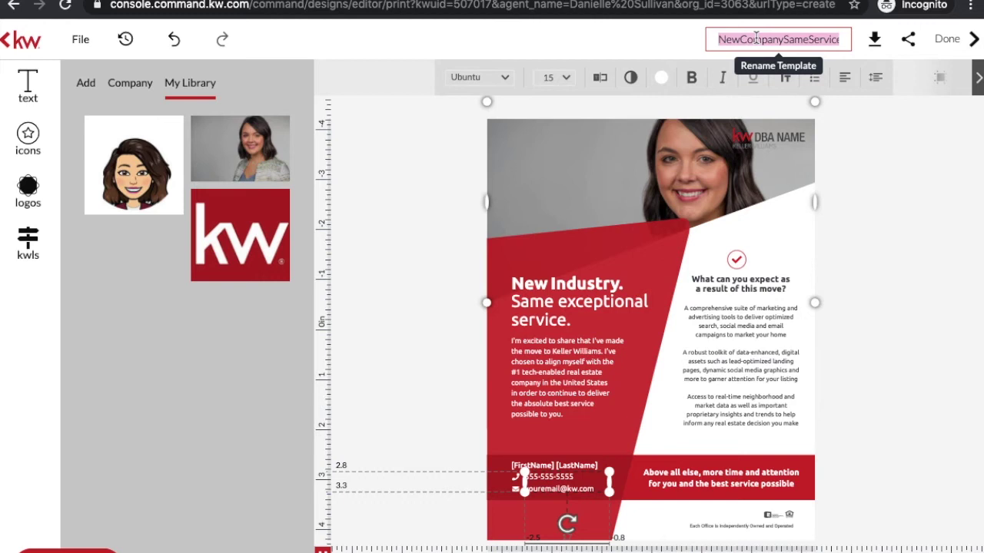
text(Welcome Letter)
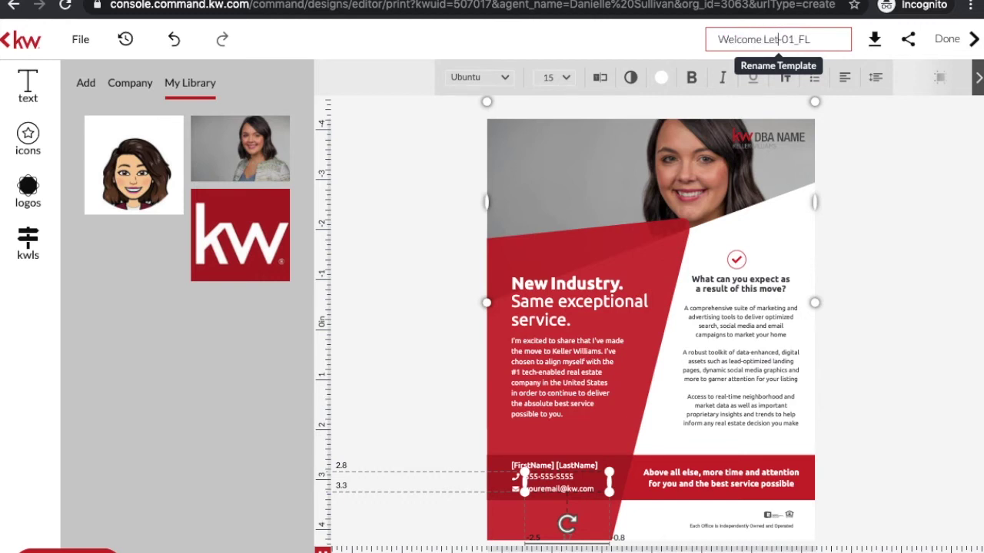
key(Return)
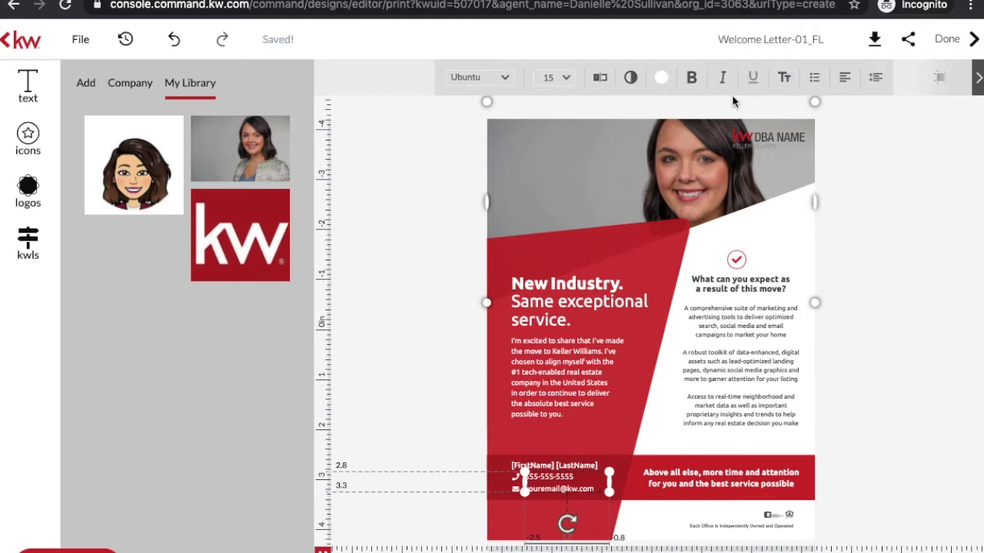
click(80, 39)
click(93, 65)
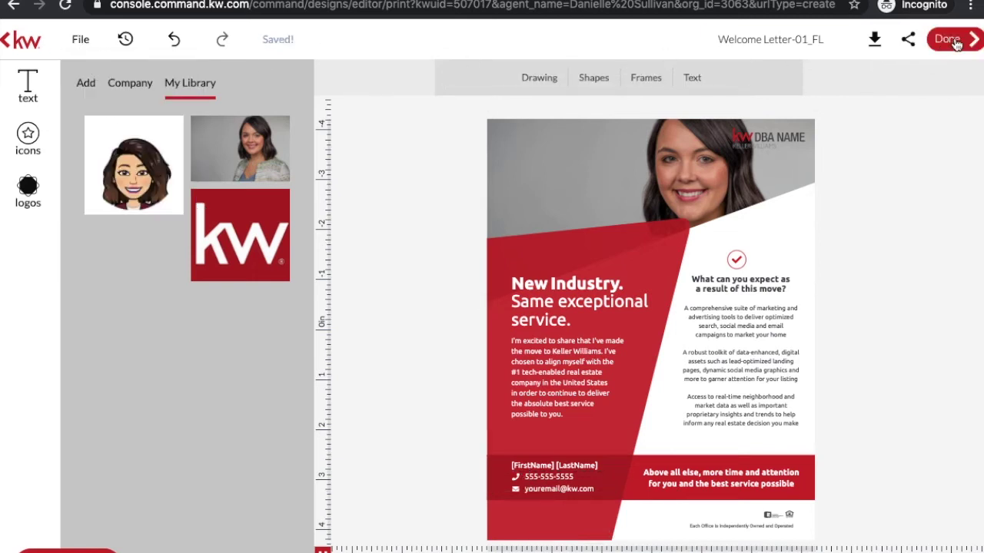
- Download the flier as a PDF and close the editor
click(876, 40)
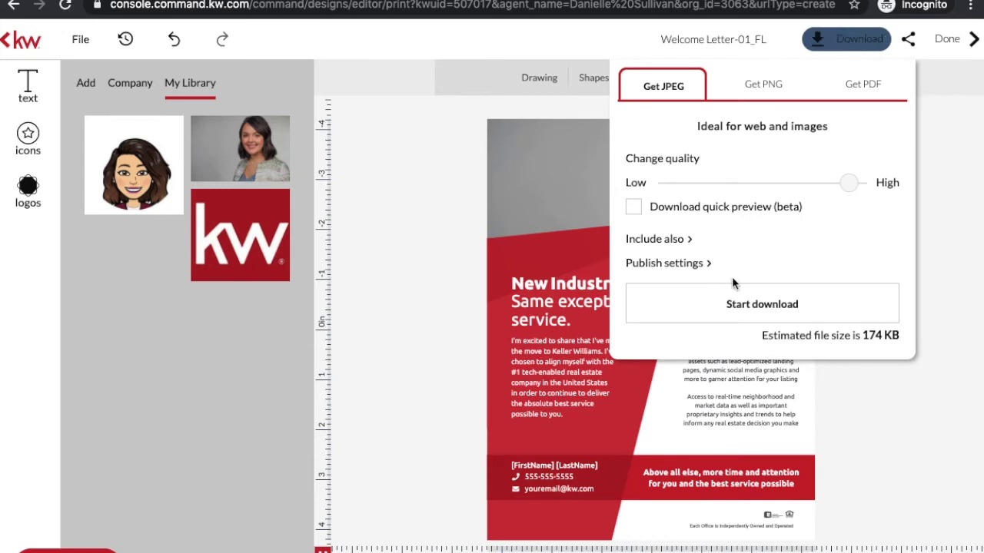
click(864, 87)
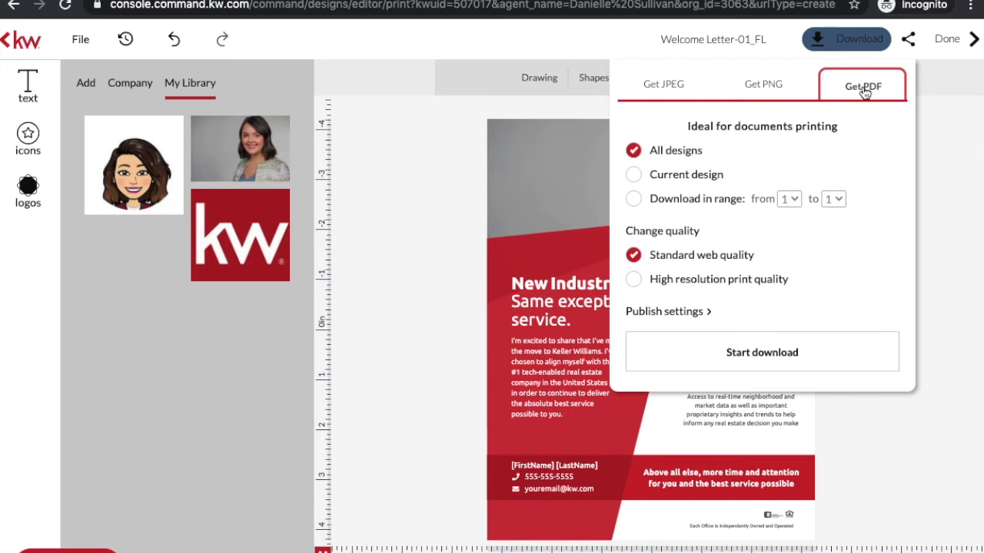
click(755, 359)
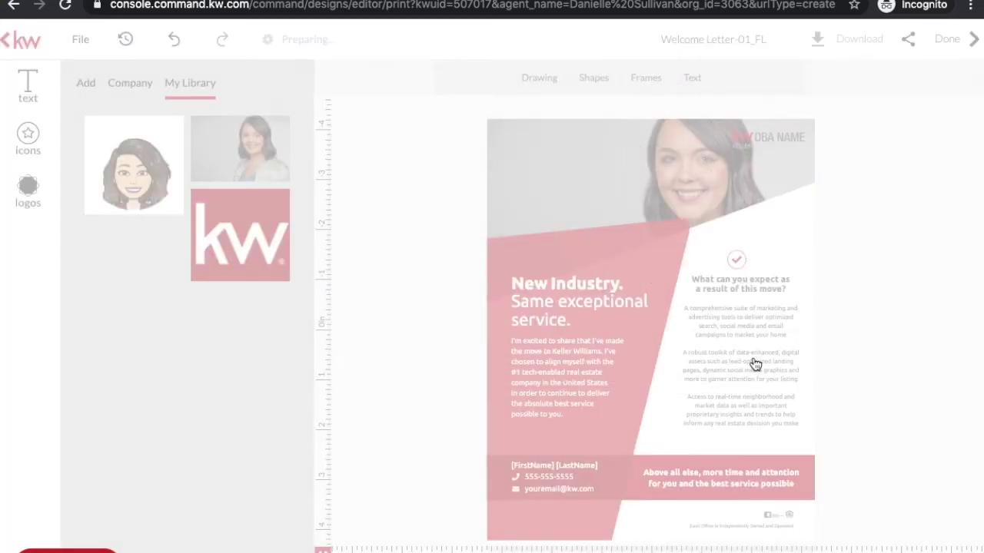
click(950, 40)
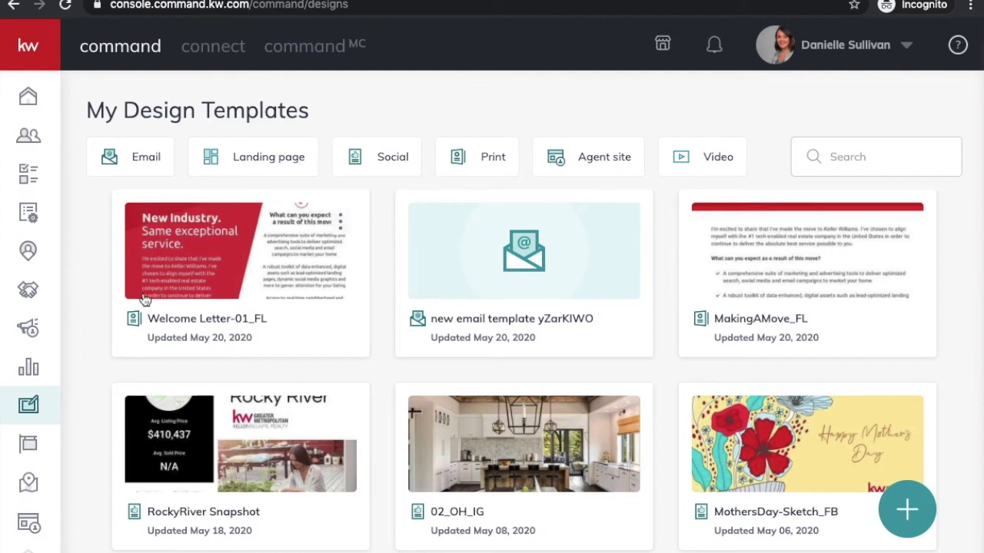
- Reopen the Welcome Letter-01_FL card from My Design Templates in the editor
click(339, 227)
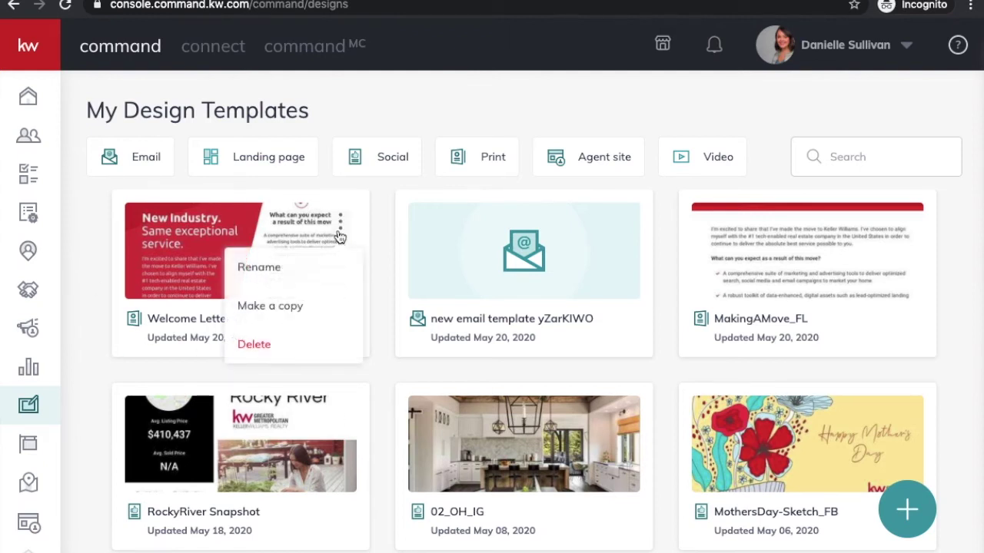
click(99, 260)
double_click(214, 319)
click(457, 157)
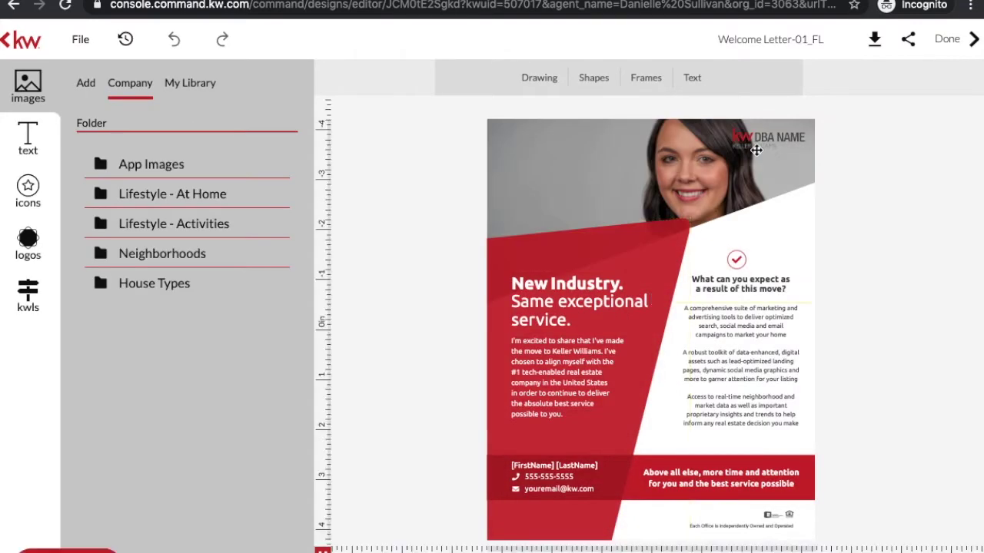
- Replace the DBA NAME logo with the KW Greater Metropolitan logo, move it top-right, and exit the editor
click(749, 143)
click(861, 172)
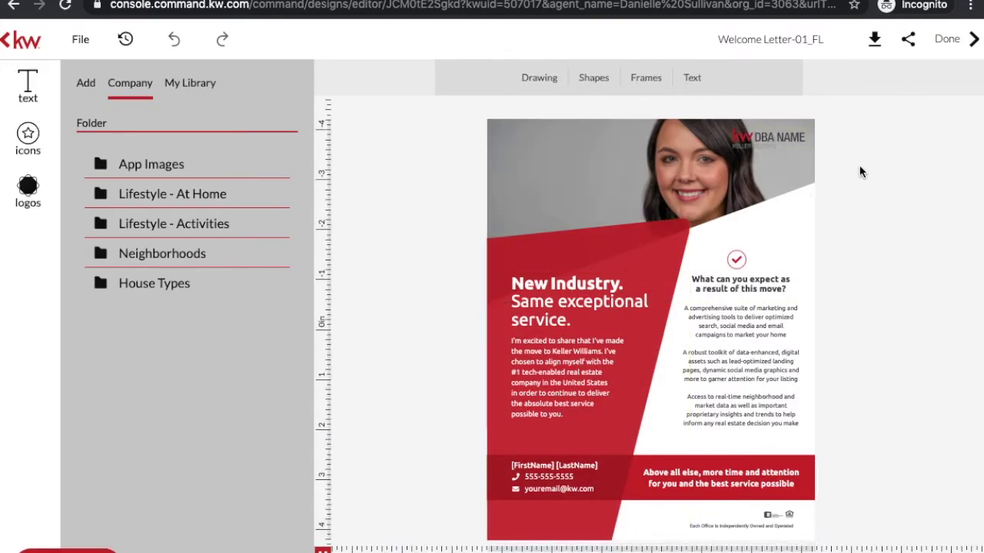
click(738, 139)
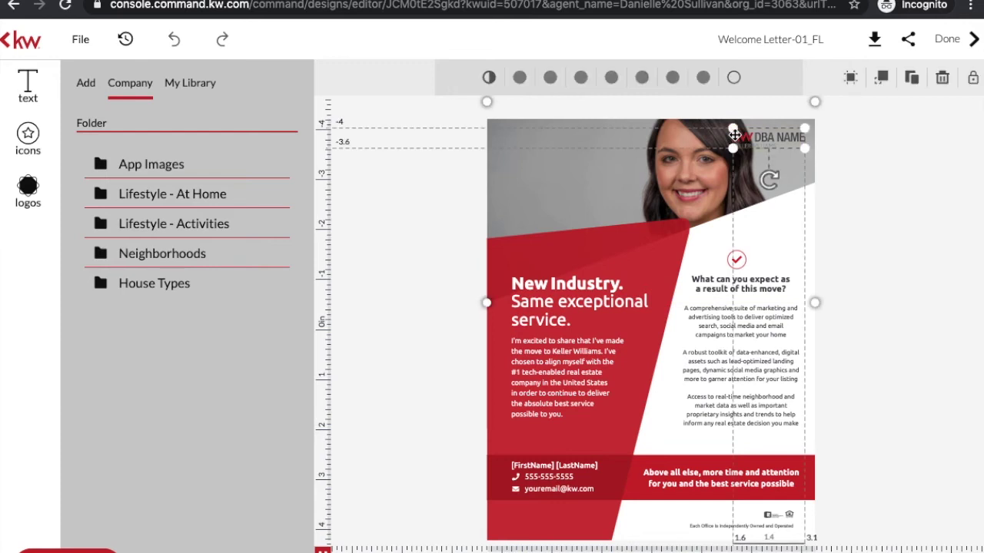
click(25, 196)
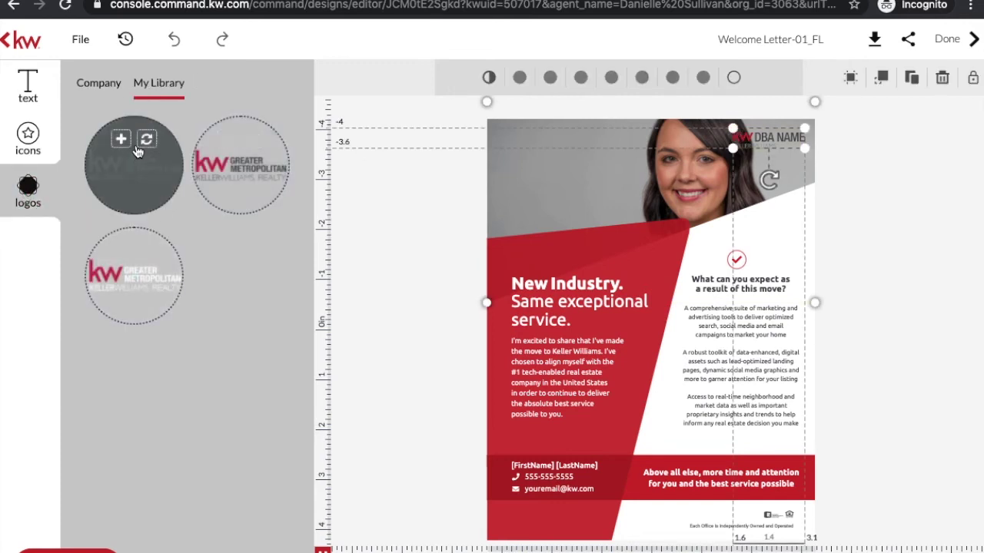
click(146, 139)
drag(758, 150, 763, 130)
click(880, 186)
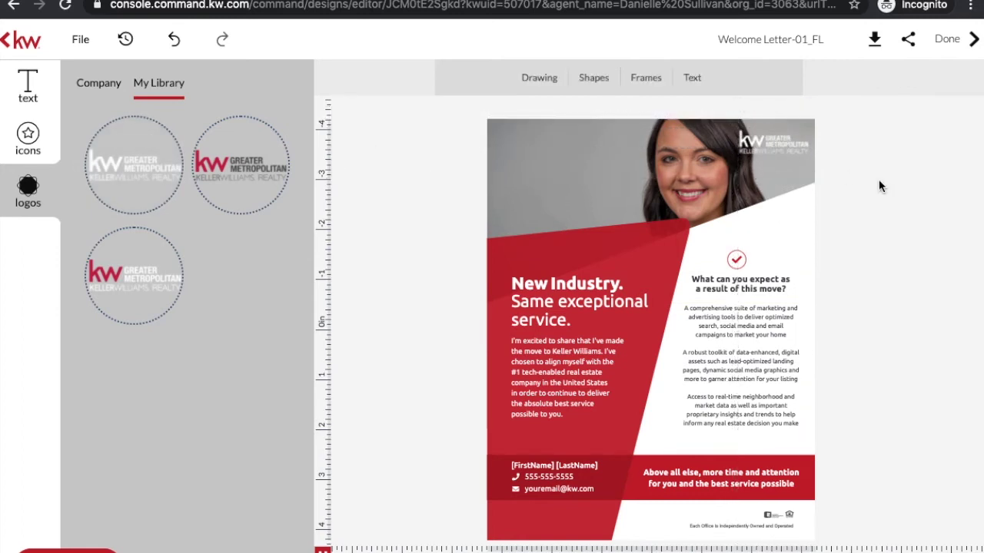
click(947, 38)
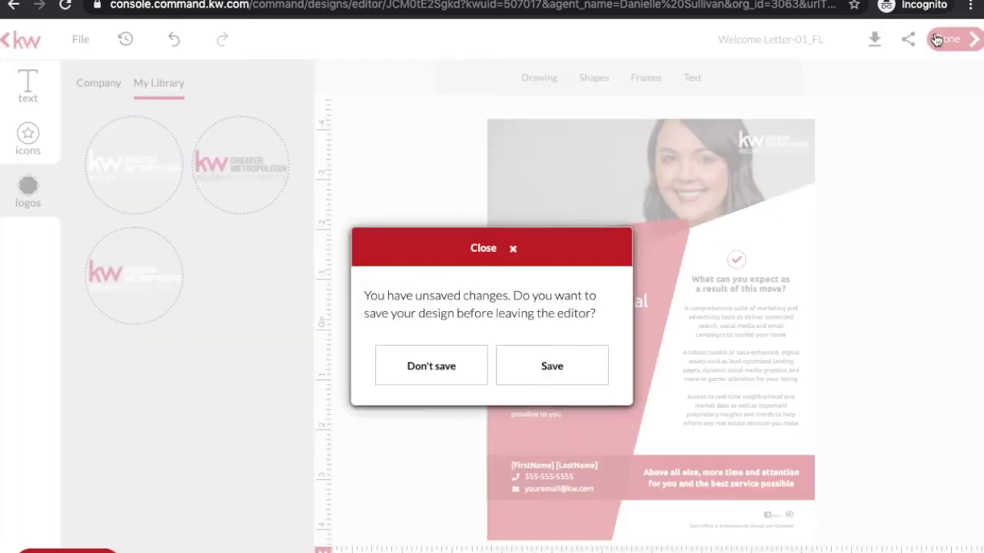
- Save the flyer changes and start a new design from My Design Templates
click(548, 385)
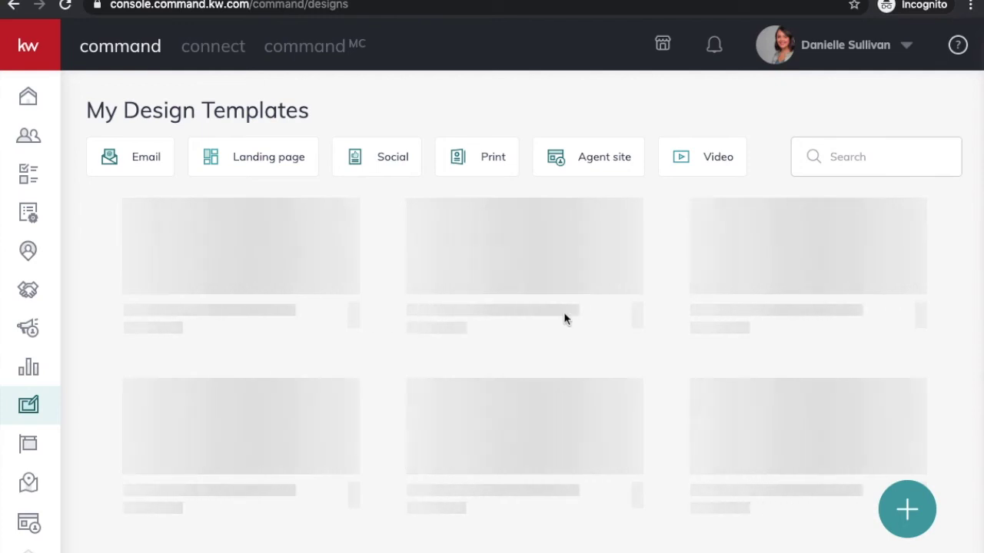
click(909, 519)
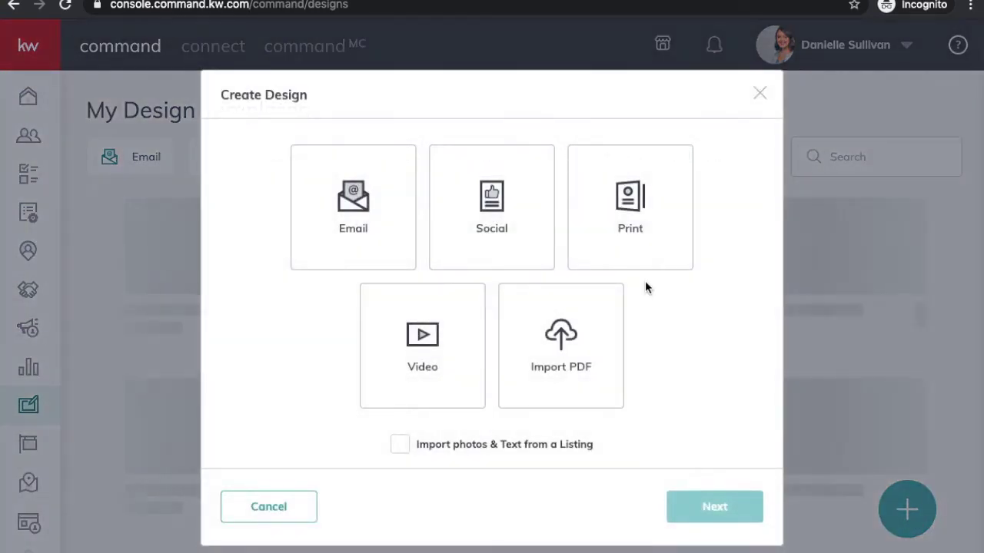
- Choose Print as the new design type to reach the I ❤ KW letter-size fliers
click(637, 246)
click(713, 503)
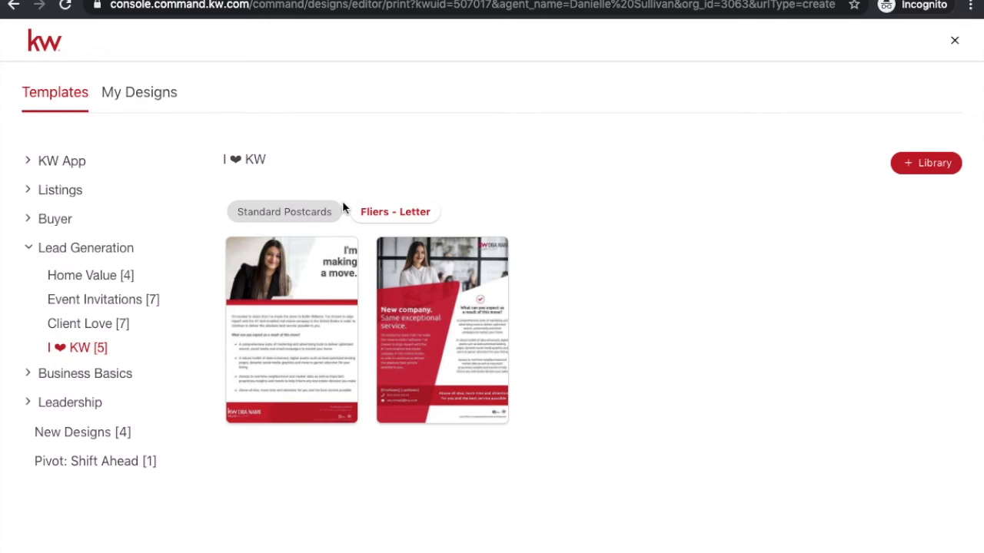
- View the Listing Presentation and Buyer Presentation print templates, then close the library
click(56, 194)
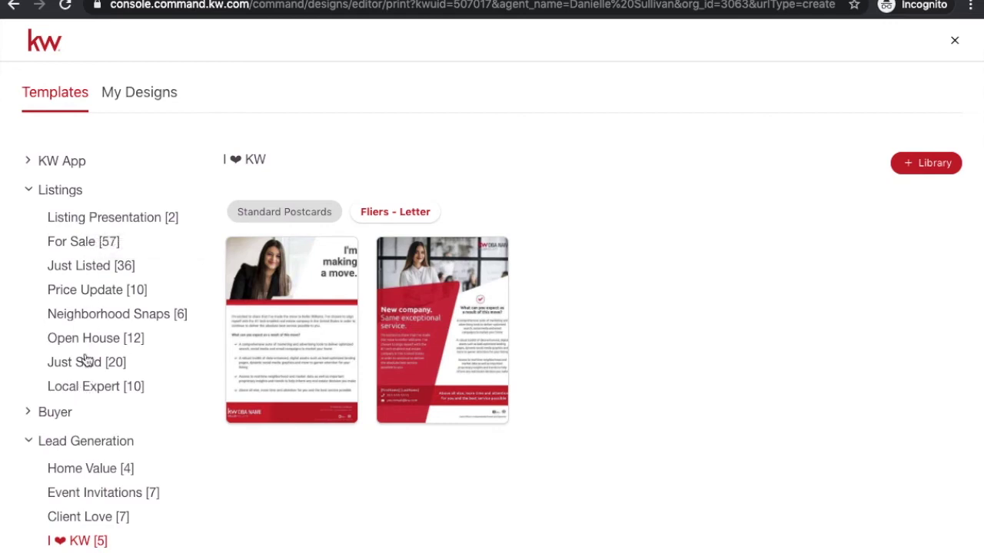
click(88, 219)
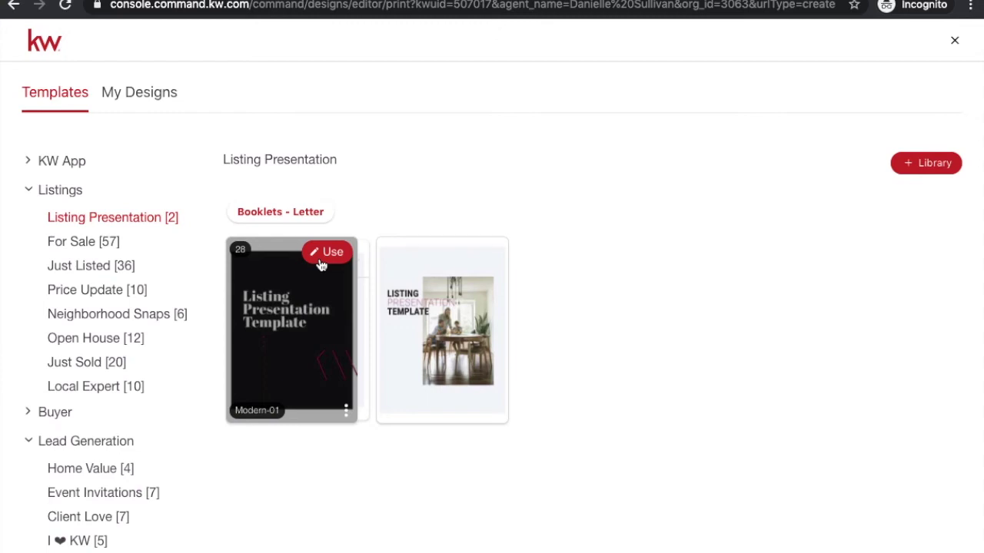
click(50, 415)
scroll(77, 377, down, 2)
click(82, 375)
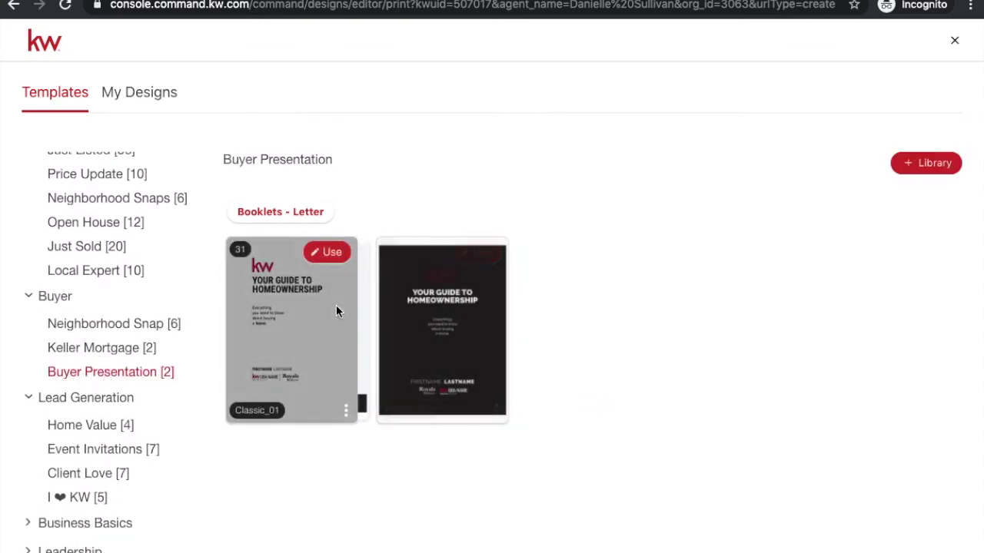
mouse_move(464, 309)
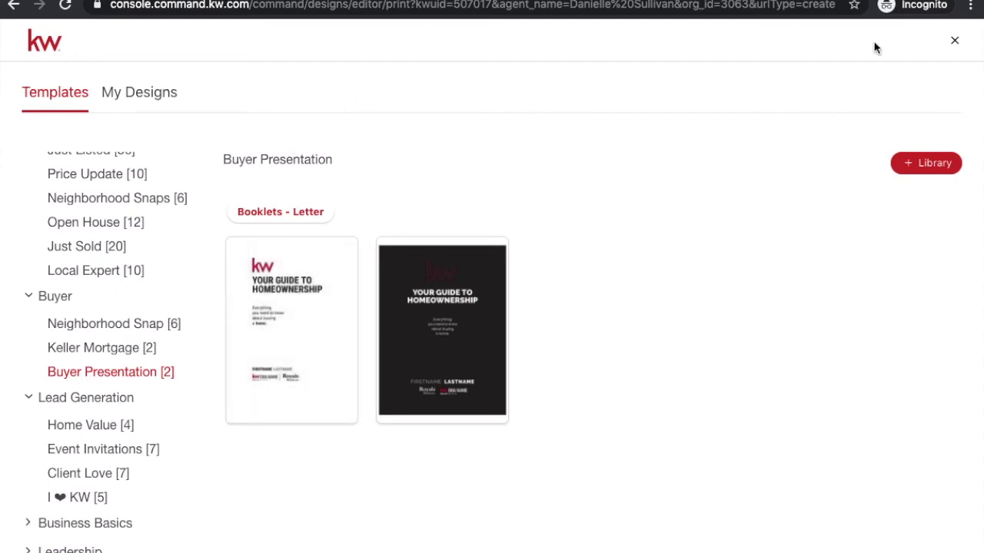
click(956, 43)
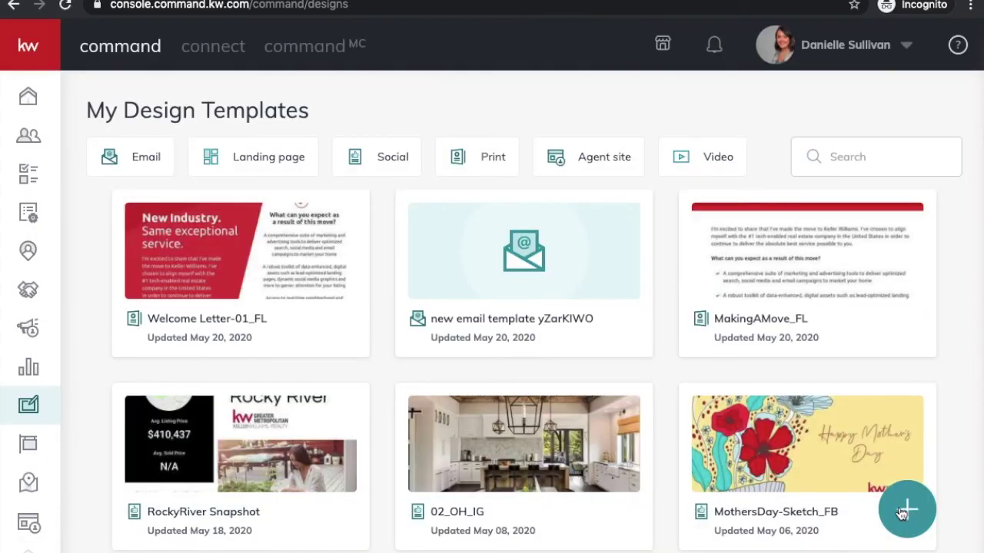
- Start a new Social design from My Design Templates
click(905, 510)
click(510, 229)
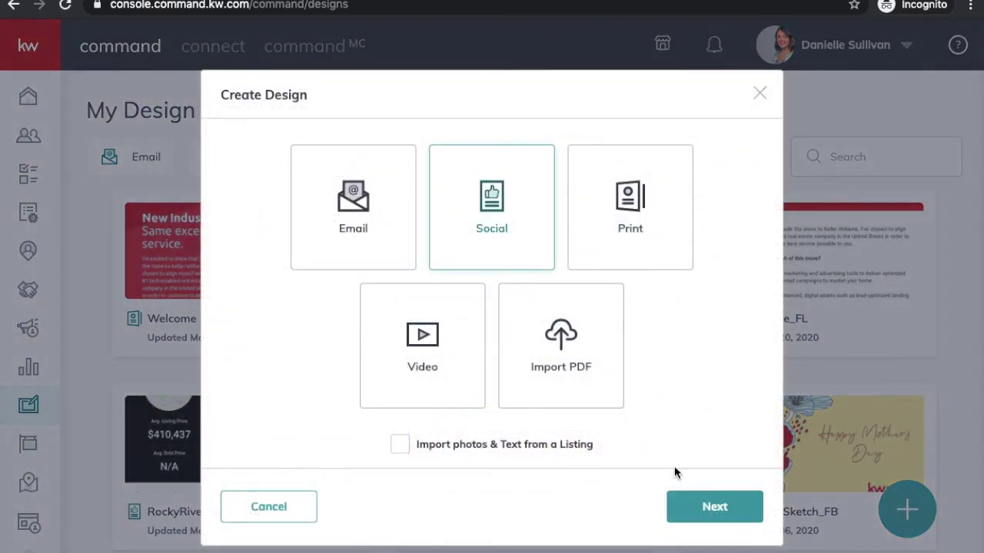
click(695, 517)
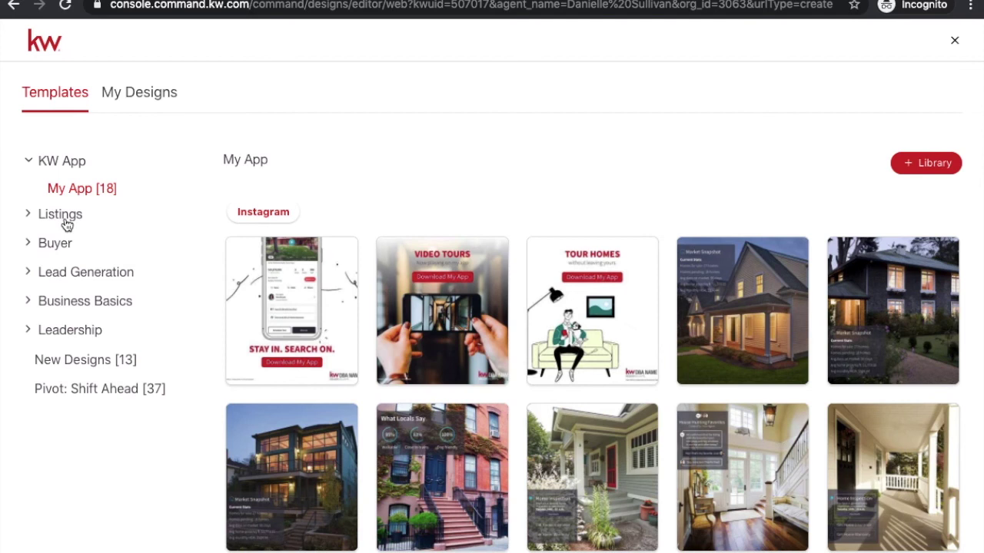
- Show the Business Basics Email Signatures templates, 01_KW_Eml_Sig and 02_KW_Eml_Sig
click(56, 305)
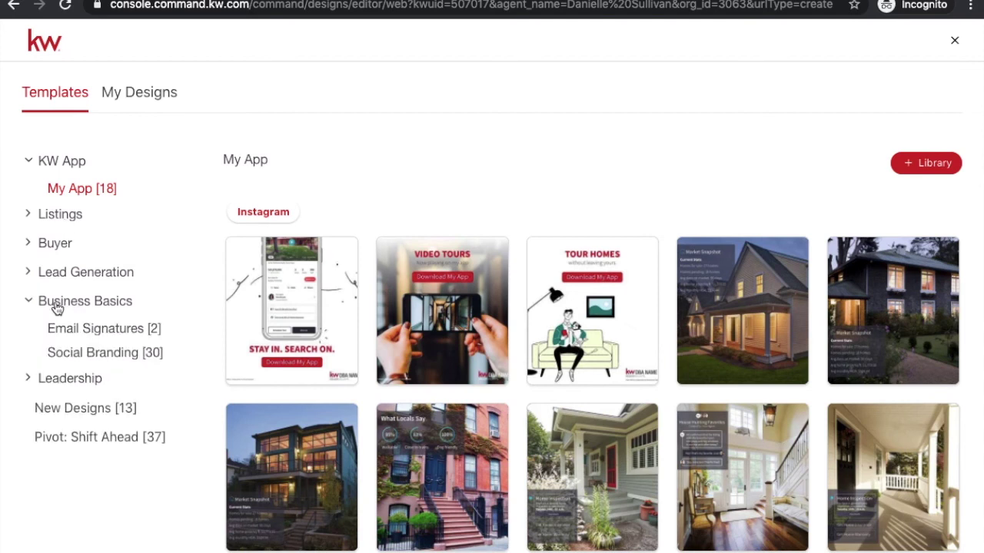
click(88, 329)
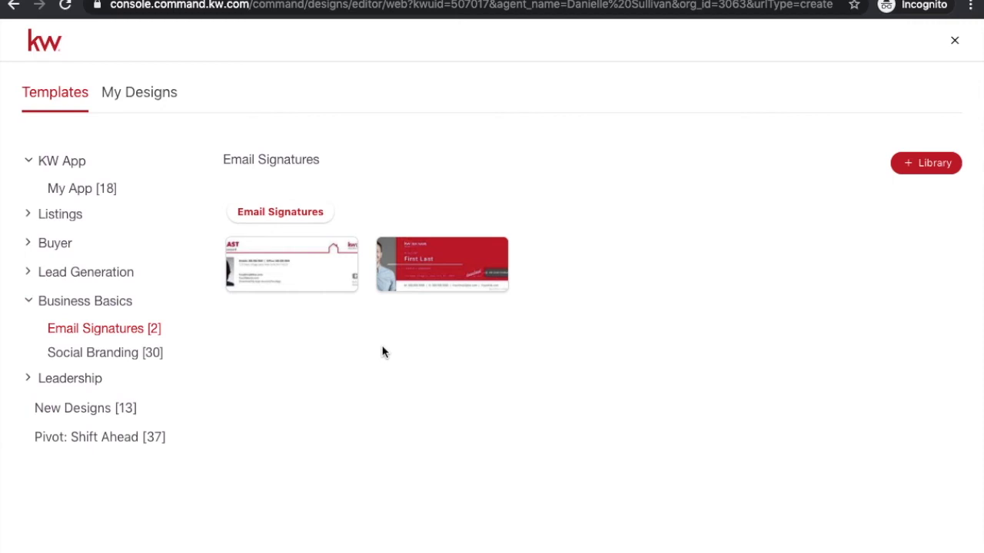
mouse_move(290, 279)
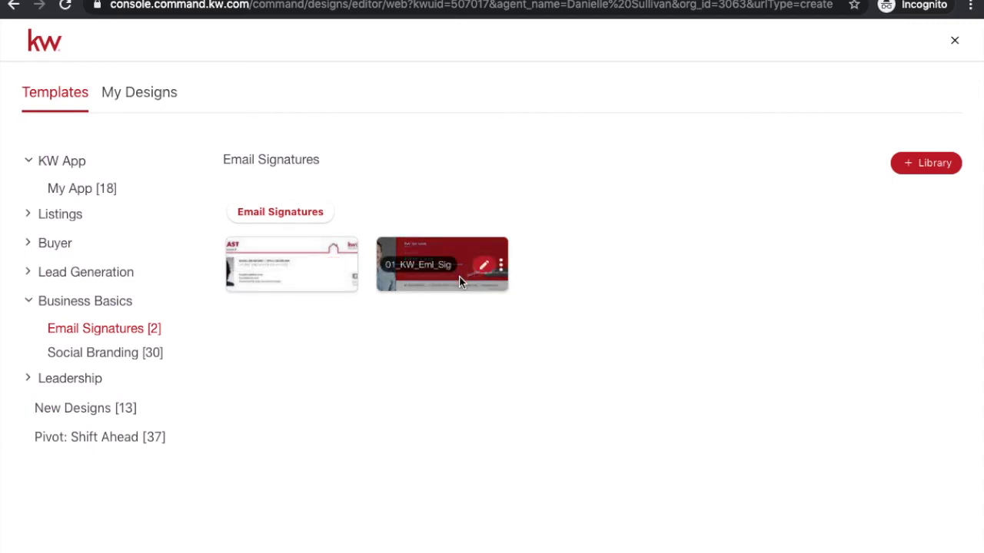
- Compare Social Branding Twitter, LinkedIn and Facebook covers, then open Lead Generation's I ❤ KW category
click(116, 352)
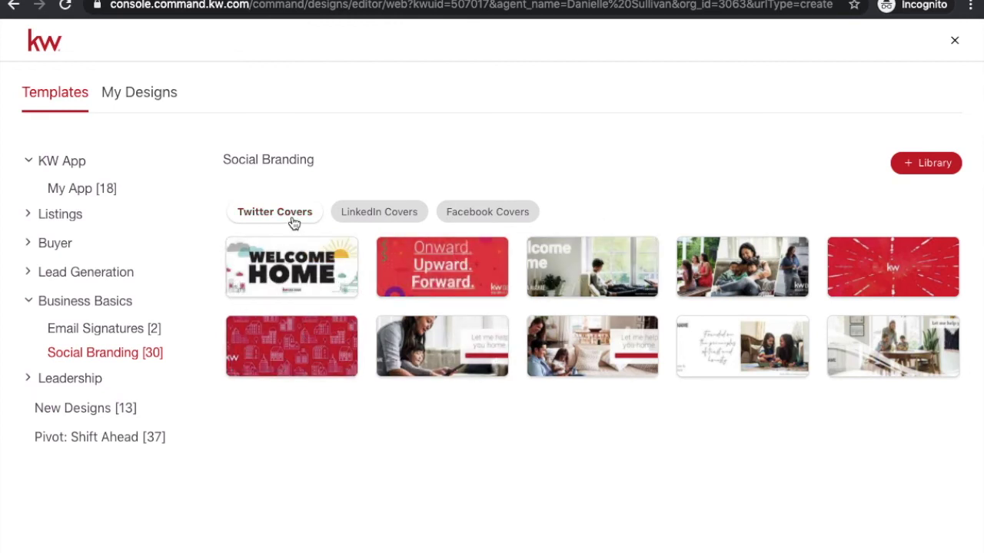
click(470, 212)
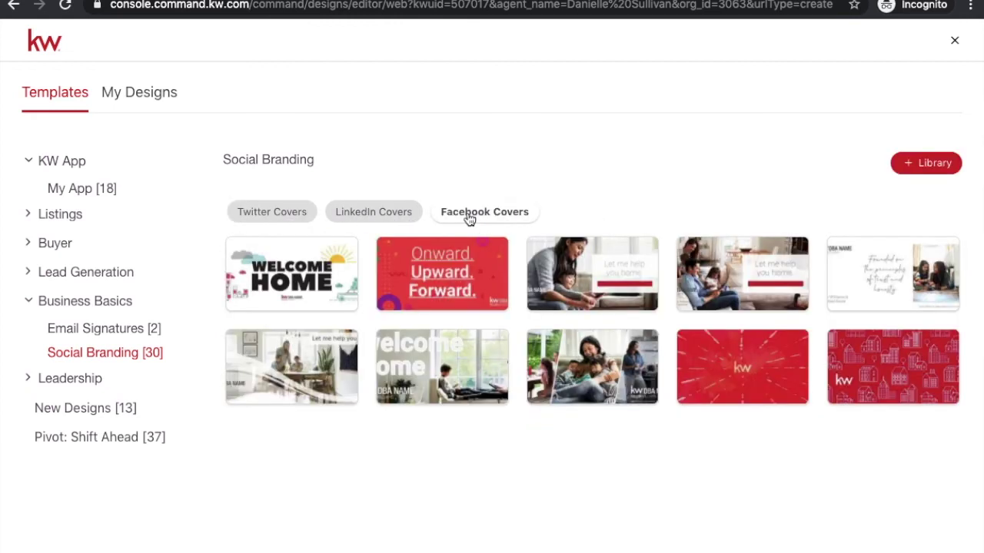
click(305, 215)
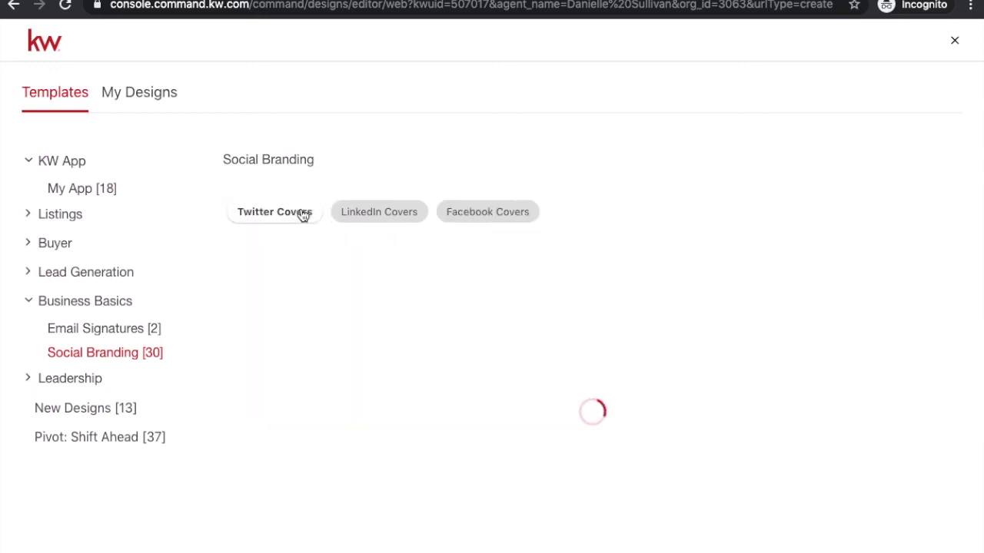
click(366, 215)
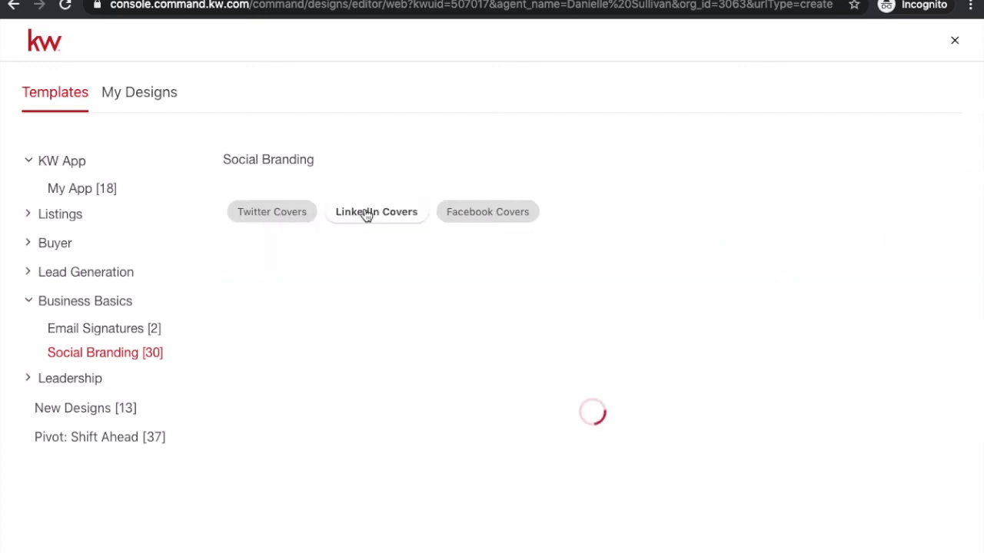
click(466, 222)
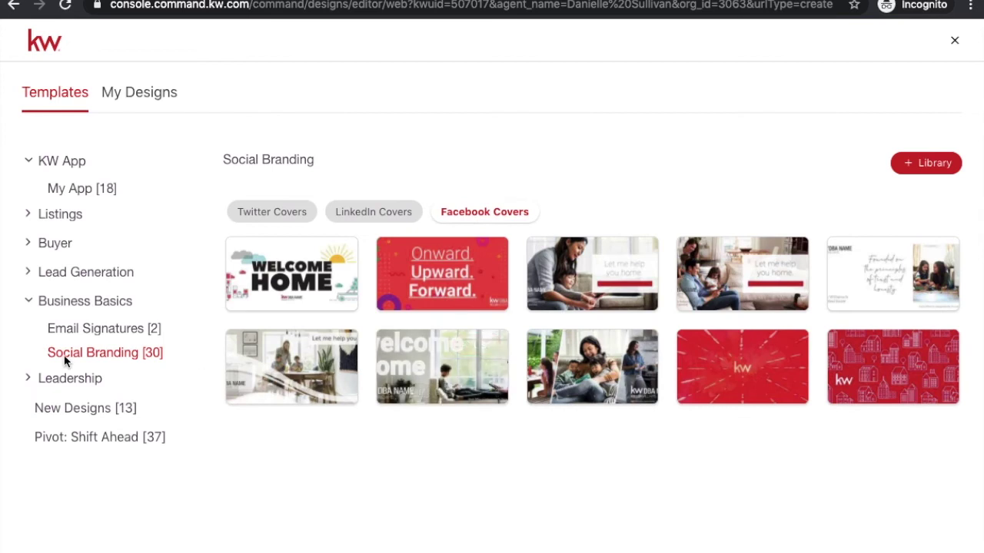
click(66, 277)
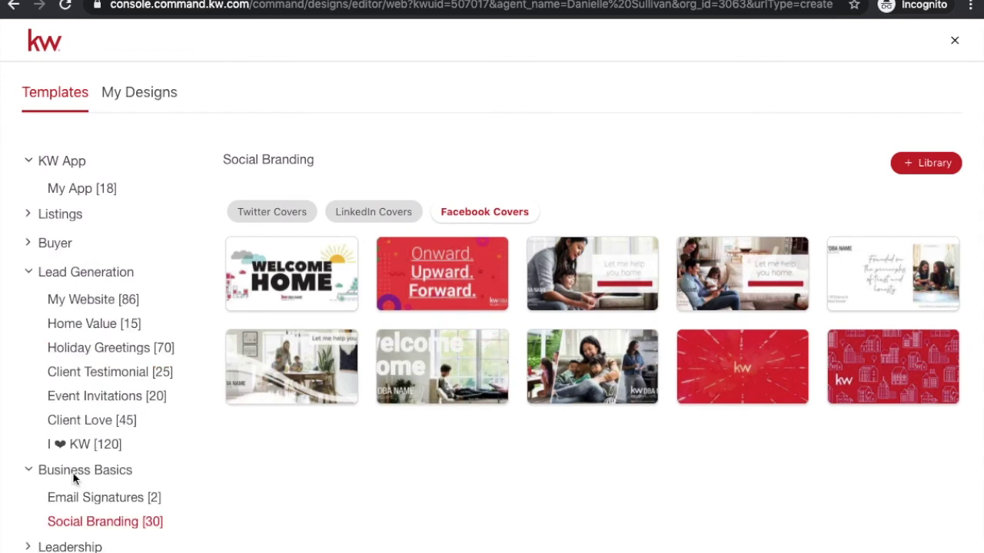
click(82, 446)
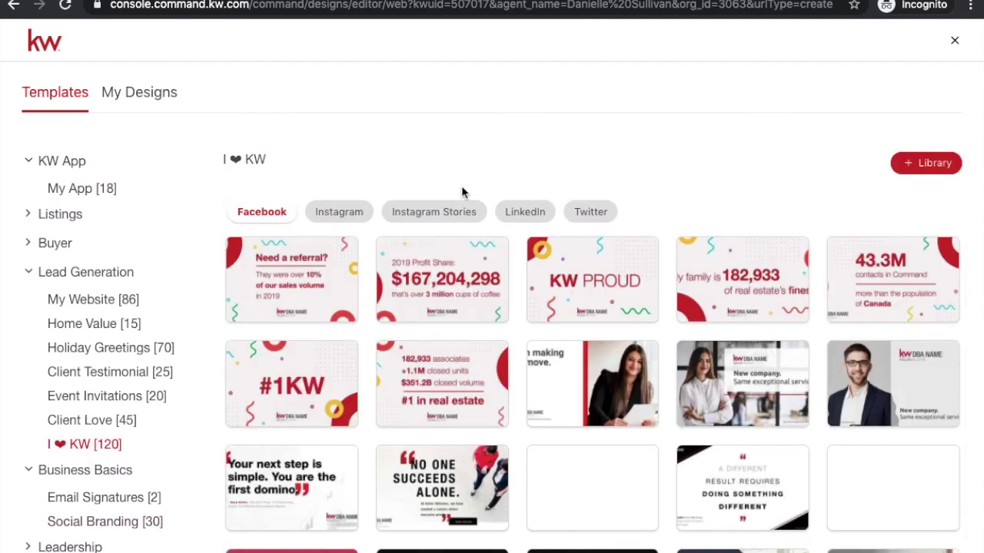
- Switch the I ❤ KW templates to Instagram format, scroll through them, and close the library
scroll(416, 309, down, 3)
scroll(416, 309, up, 1)
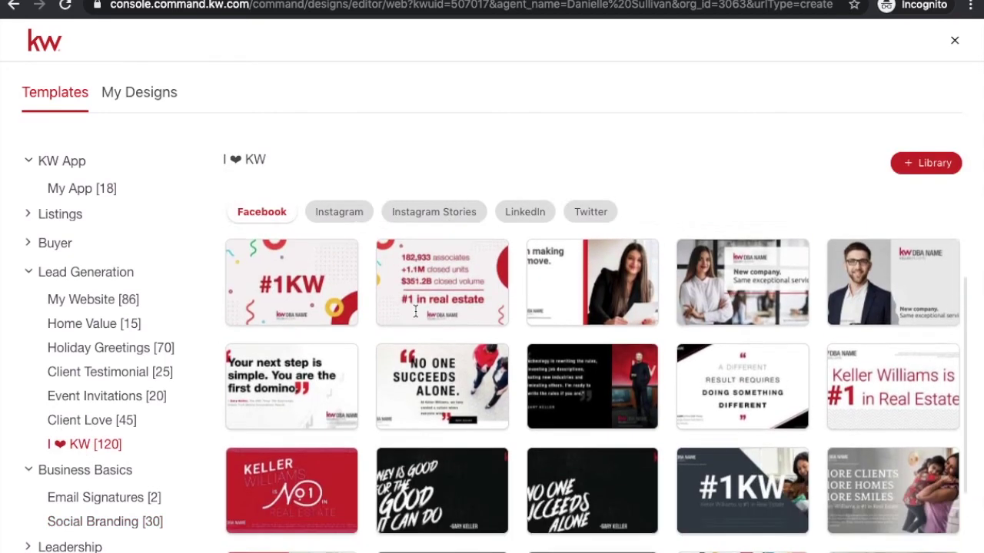
scroll(415, 309, down, 1)
scroll(415, 311, up, 3)
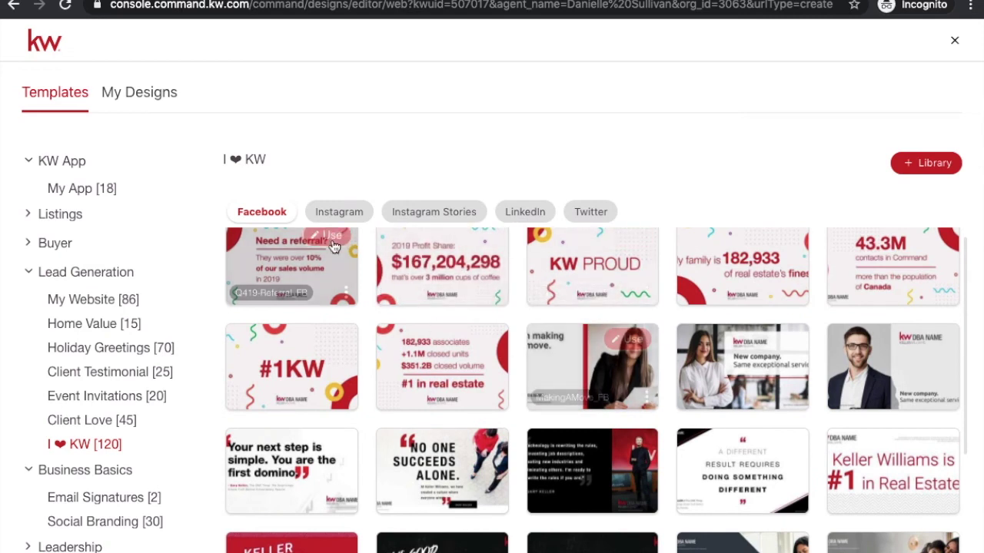
click(338, 213)
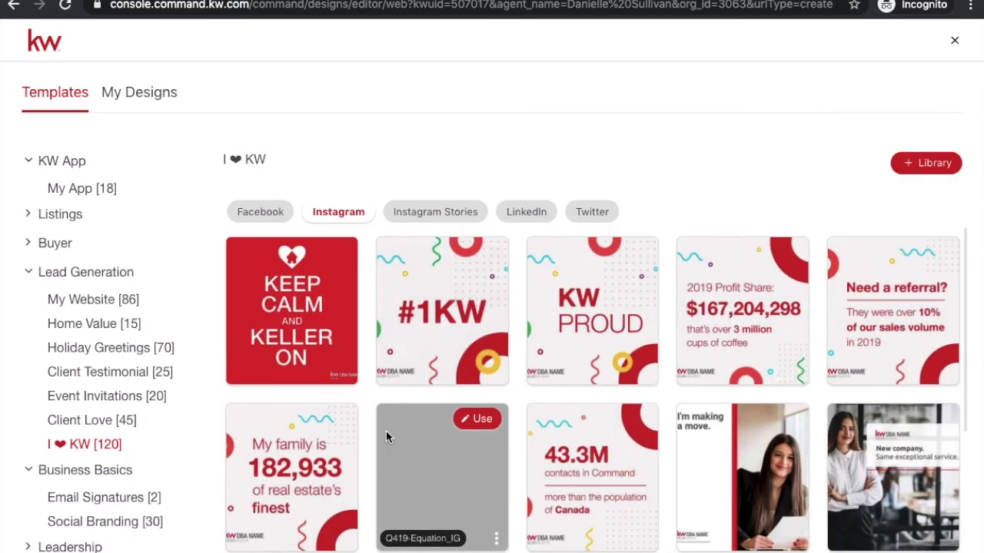
scroll(386, 430, down, 1)
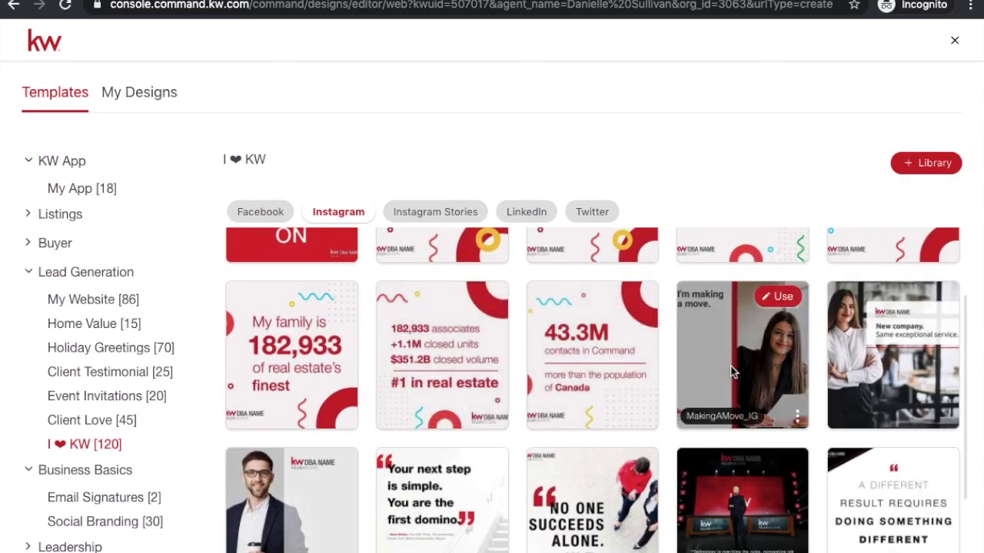
scroll(561, 415, down, 3)
scroll(550, 435, down, 5)
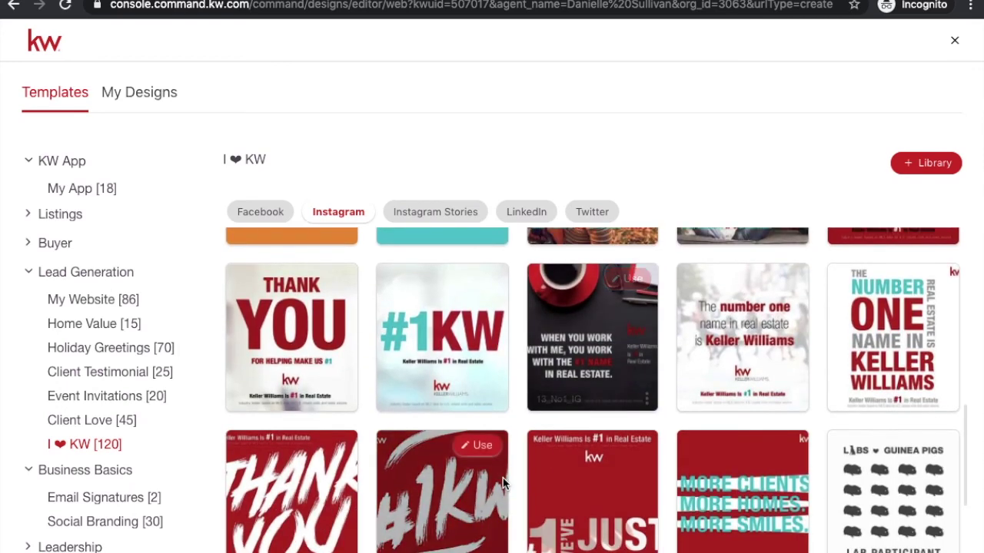
scroll(503, 478, down, 7)
scroll(505, 482, up, 5)
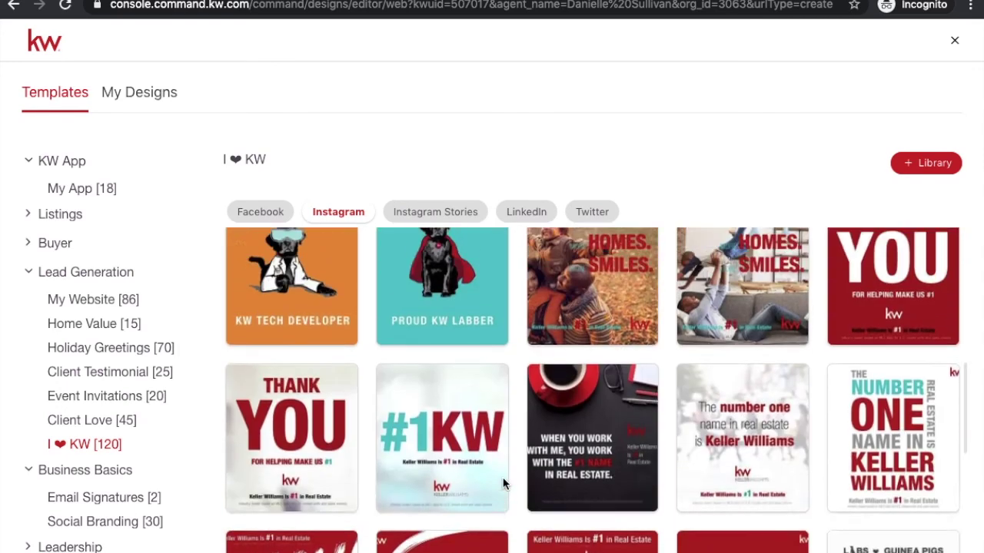
scroll(551, 265, up, 5)
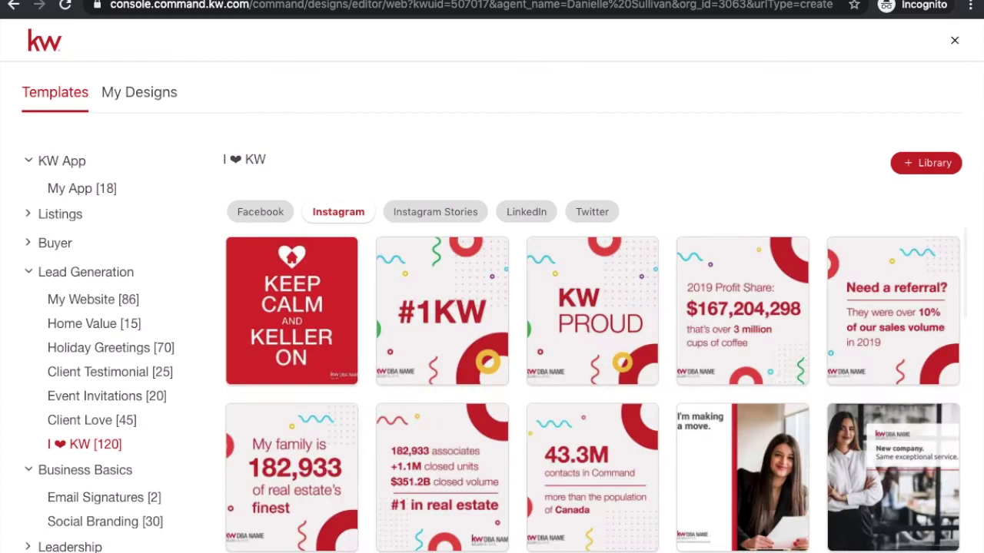
click(955, 44)
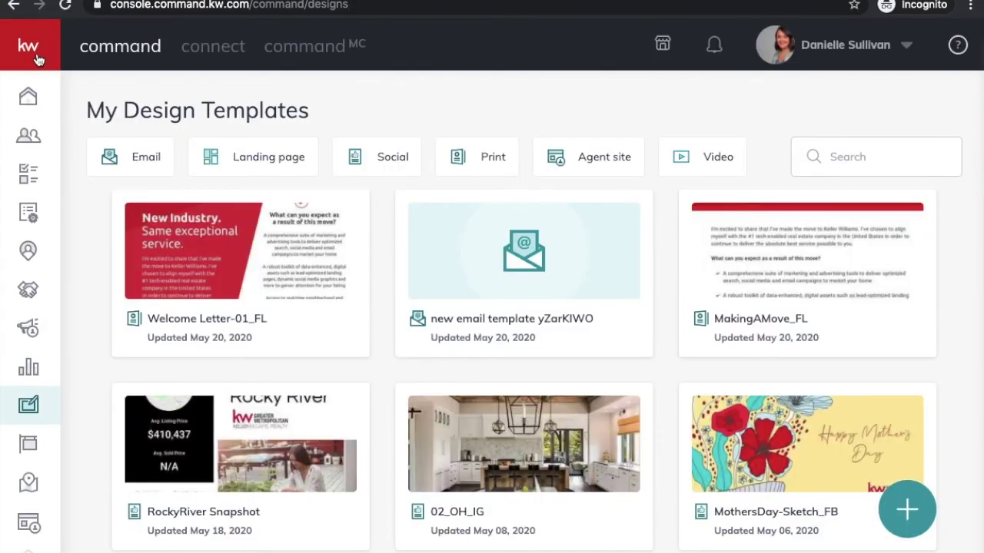
- Go to the SmartPlans section from the left navigation
mouse_move(37, 63)
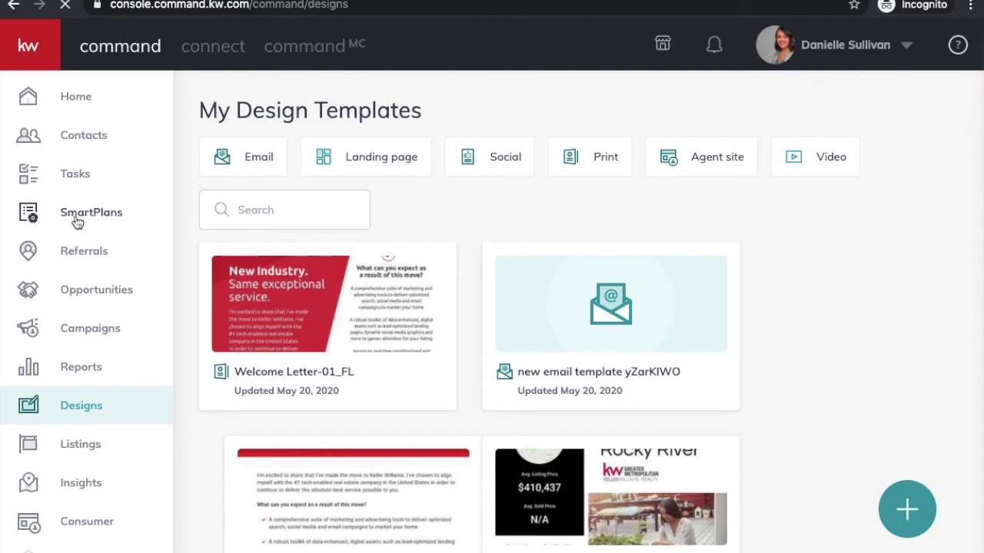
click(77, 222)
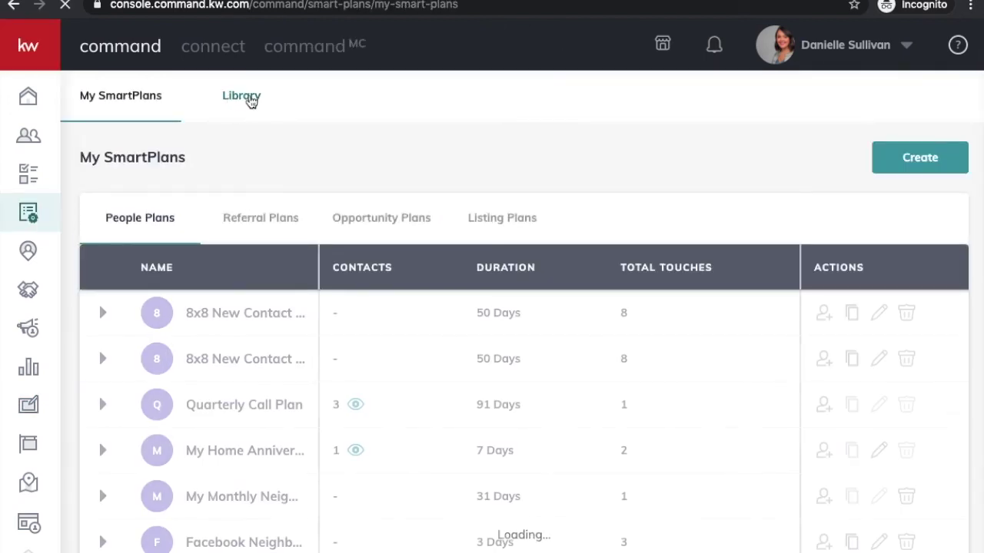
- Browse the 10 Keller Williams library SmartPlans and expand the Quarterly Call Plan's steps
click(249, 100)
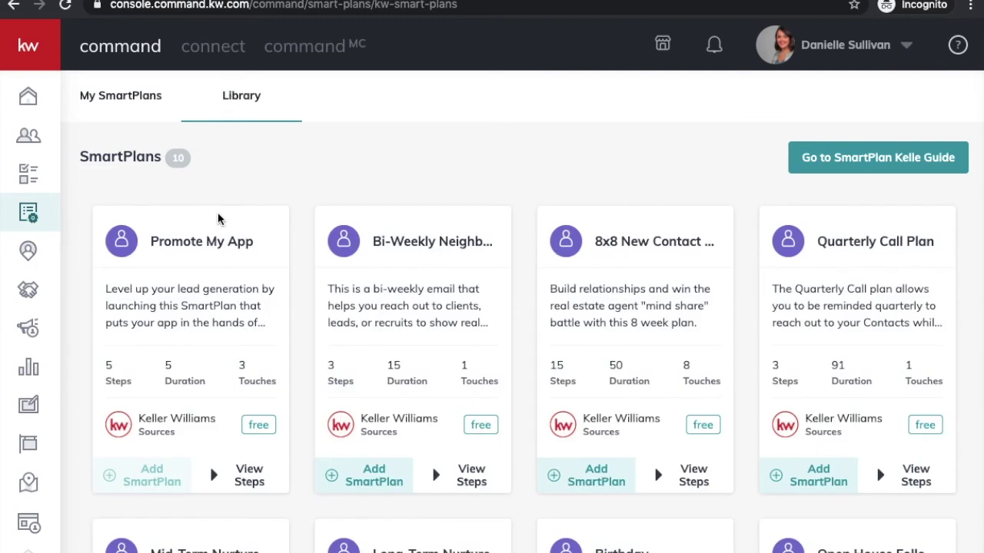
scroll(254, 172, down, 1)
scroll(313, 308, down, 2)
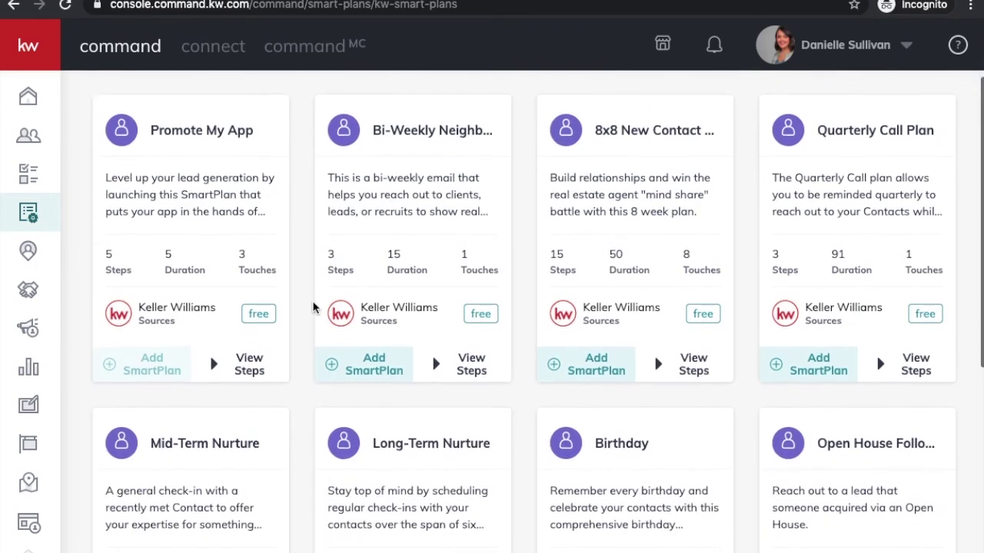
scroll(313, 307, down, 2)
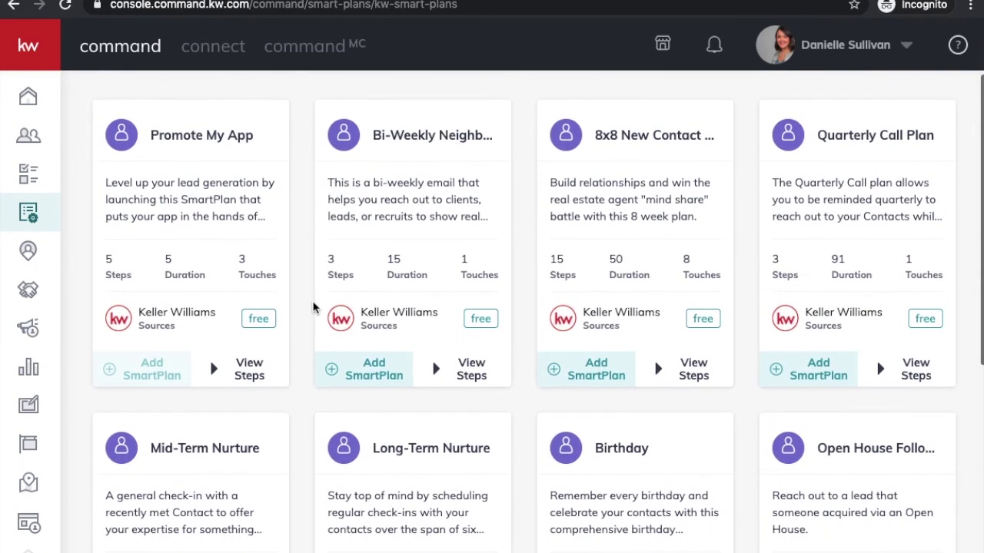
scroll(301, 350, up, 1)
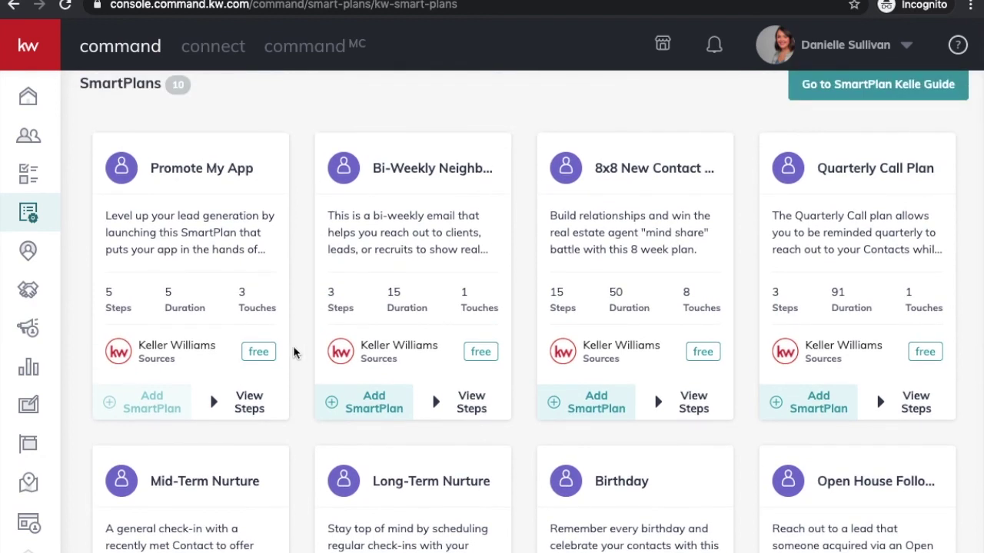
scroll(295, 352, down, 2)
scroll(294, 352, down, 2)
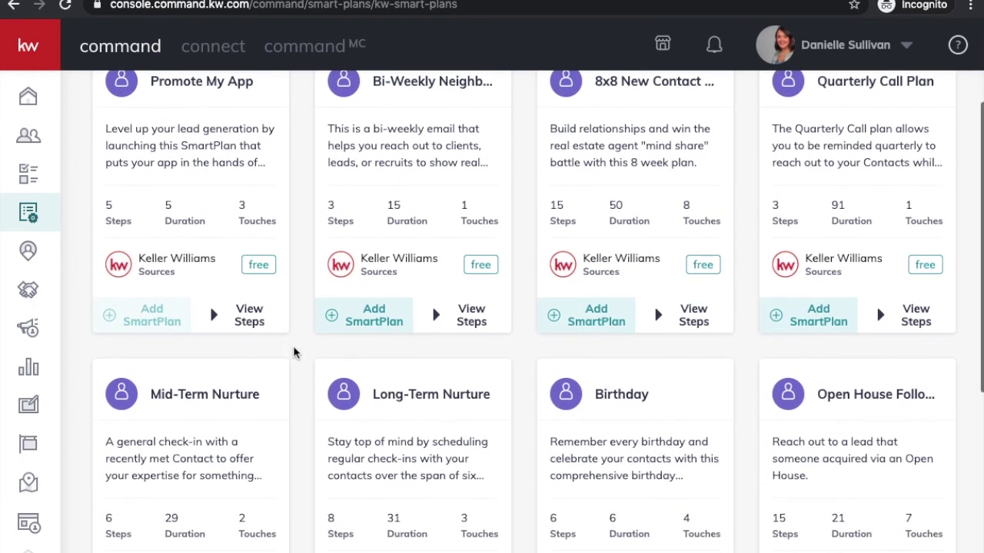
scroll(294, 352, down, 1)
scroll(295, 352, up, 5)
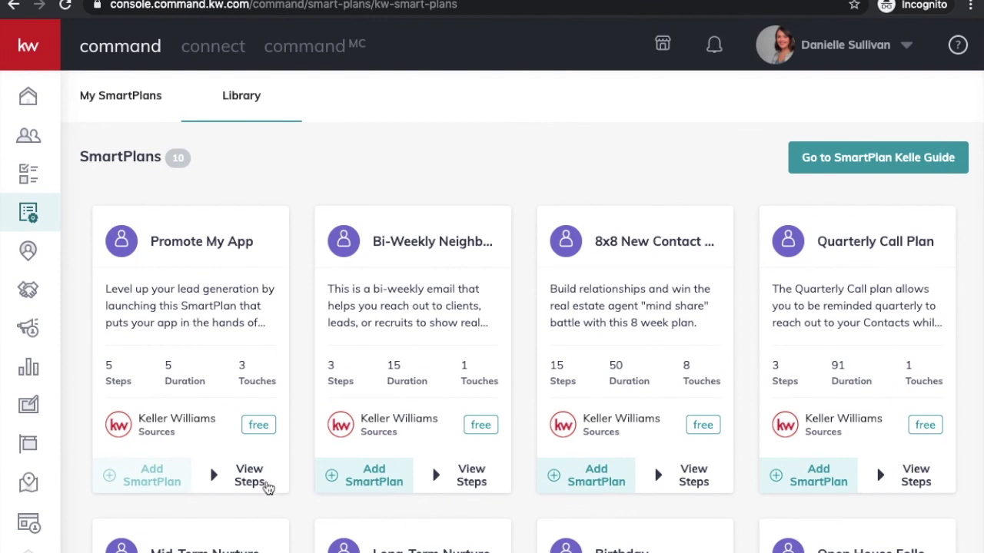
scroll(294, 393, down, 1)
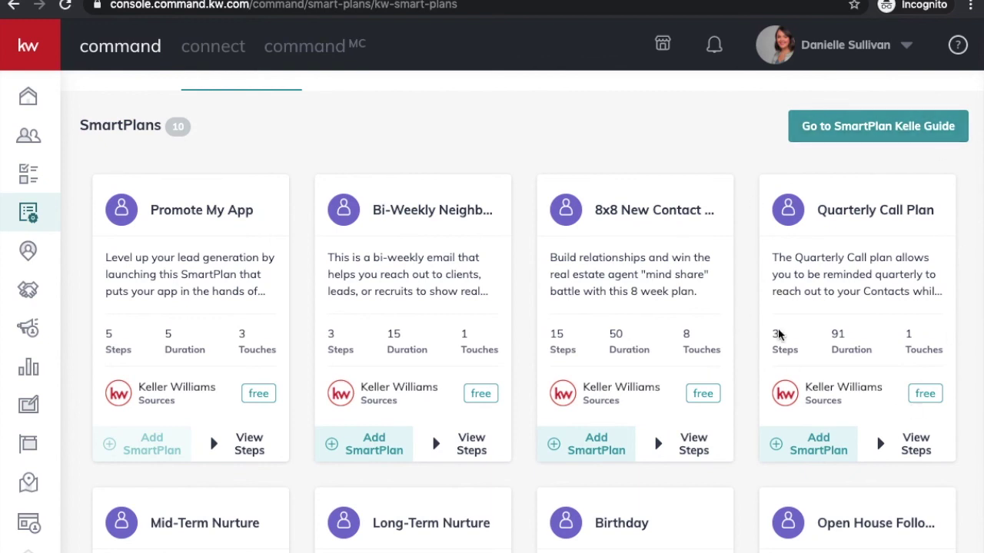
scroll(867, 374, down, 2)
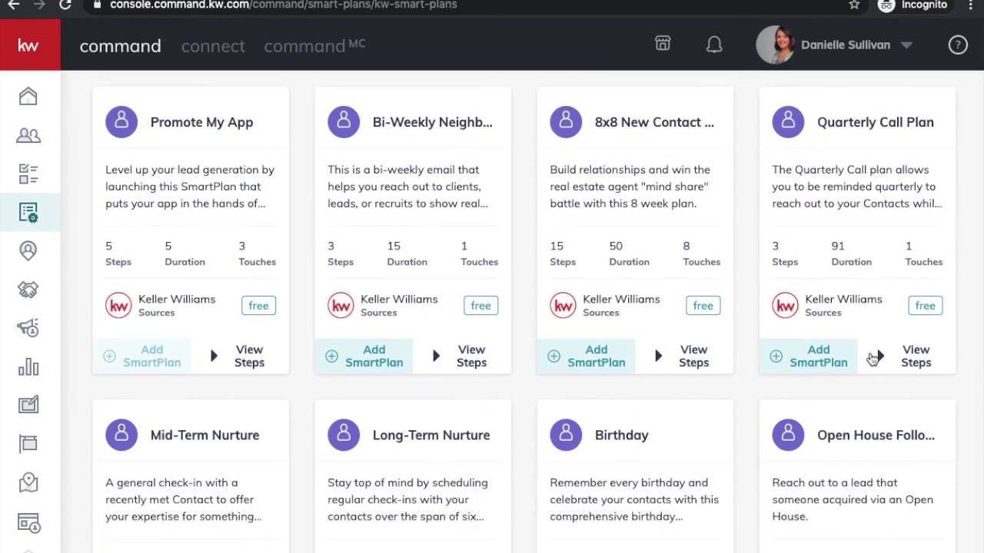
click(882, 359)
- Review the Quarterly Call Plan's call, 90-day delay and repeat steps, then the Nurture and Anniversary plans
scroll(807, 330, down, 2)
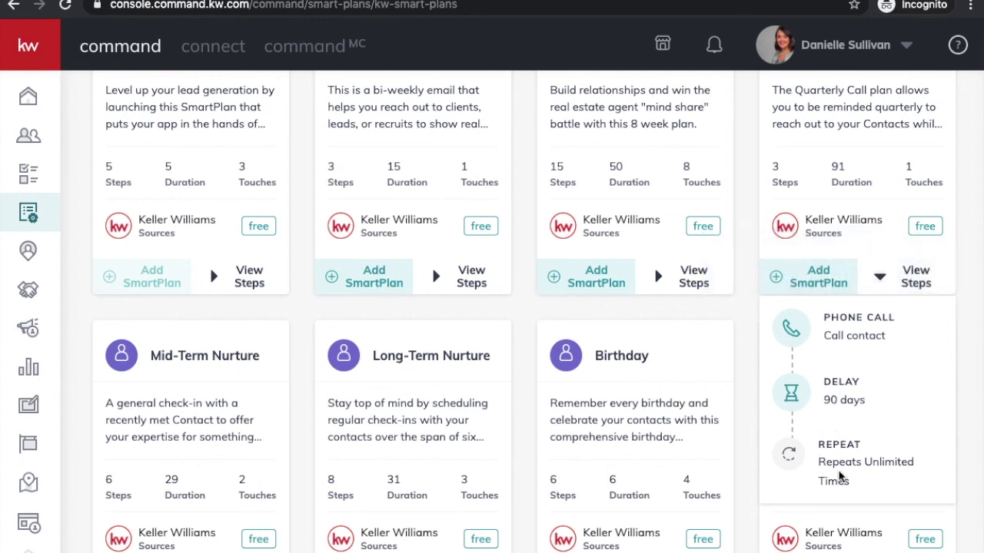
scroll(840, 473, up, 3)
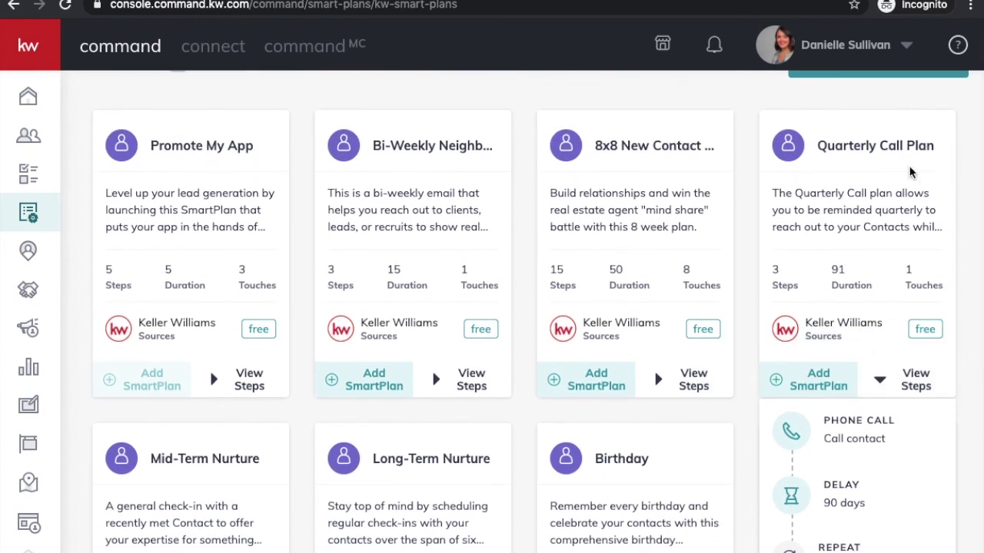
scroll(857, 369, down, 4)
scroll(614, 380, down, 1)
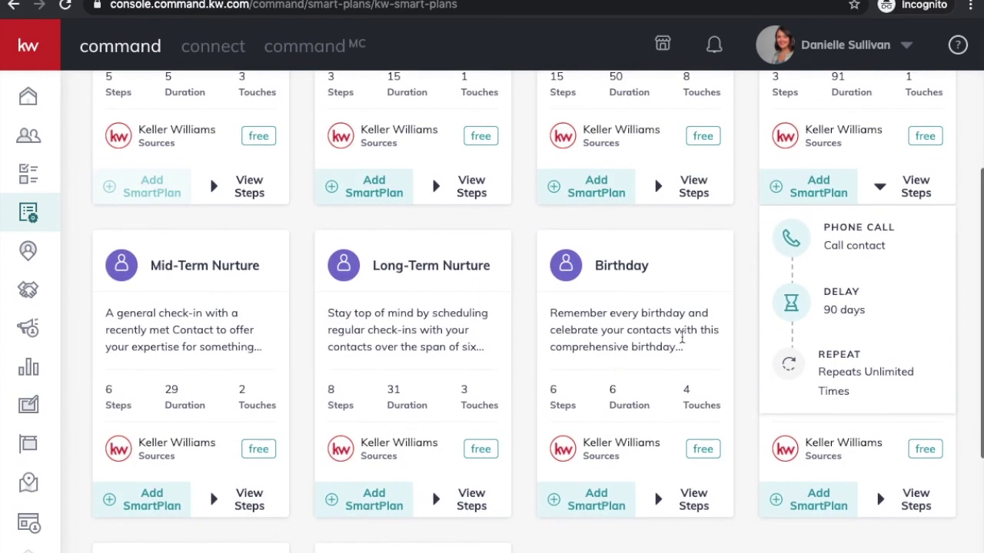
scroll(640, 420, down, 3)
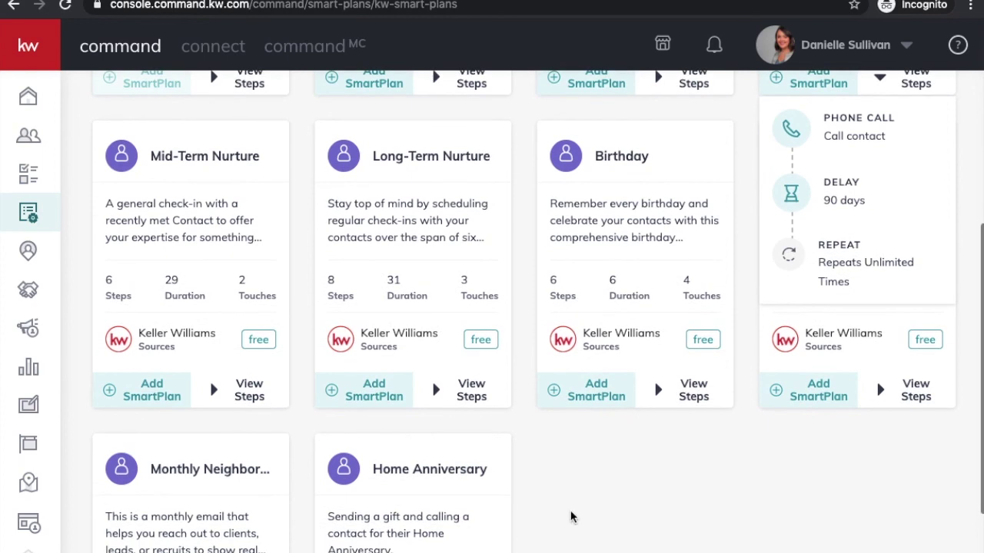
scroll(575, 518, down, 3)
scroll(389, 402, up, 11)
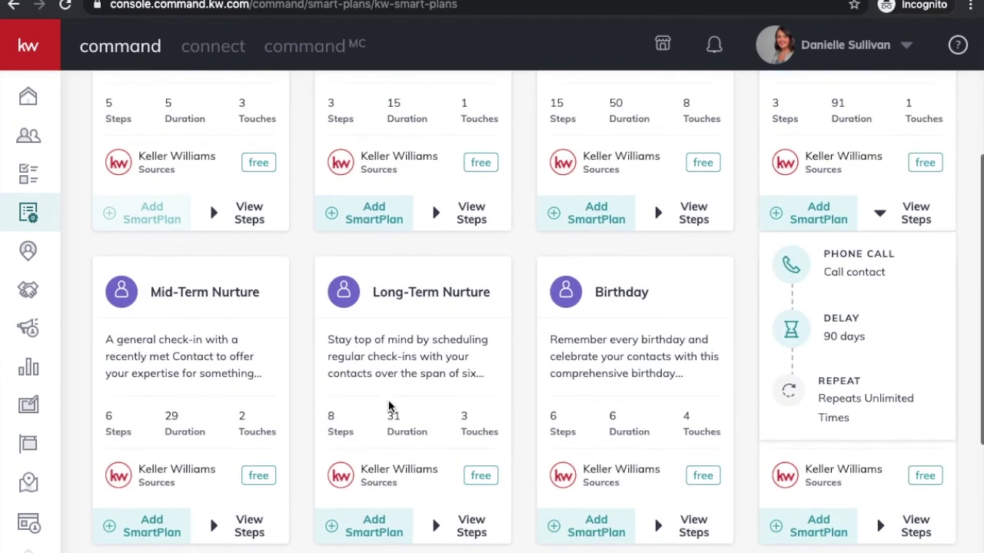